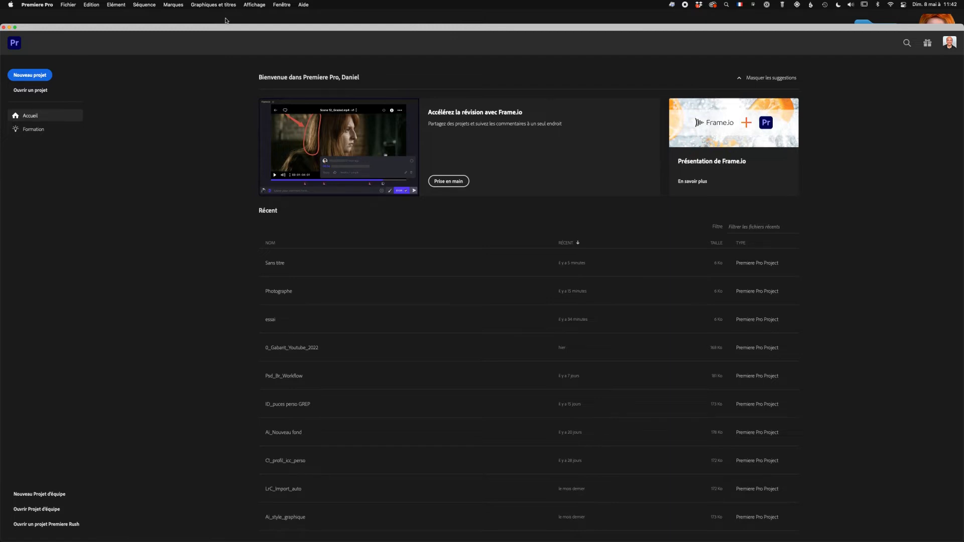
Start a new project, show the Échantillon de média favourite and name the project Démo_import.
left_click(29, 76)
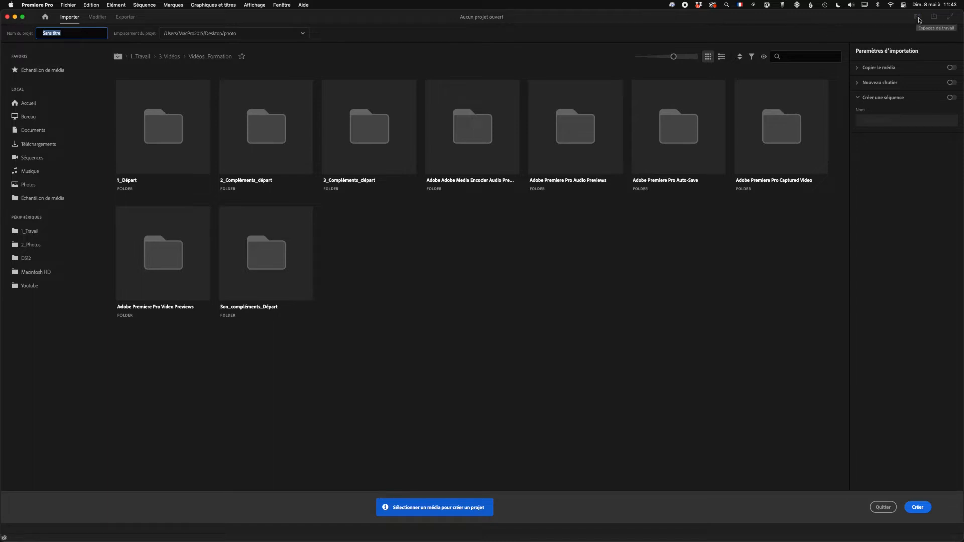
left_click(918, 19)
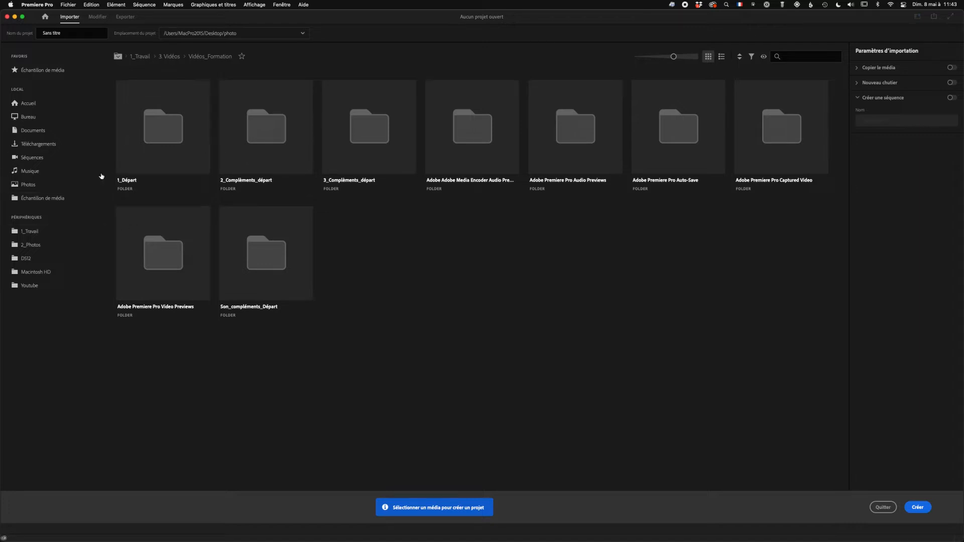
left_click(43, 71)
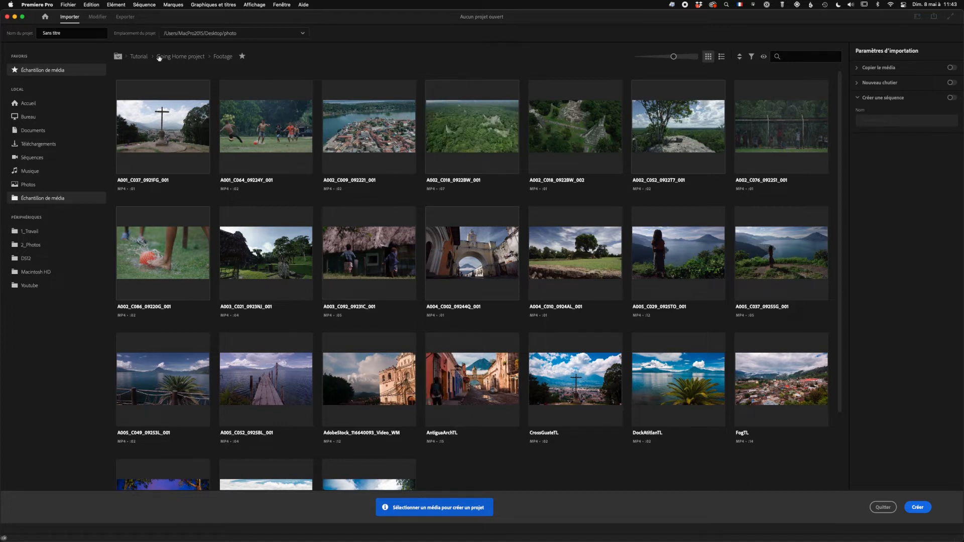
left_click(75, 34)
type("Démo_import")
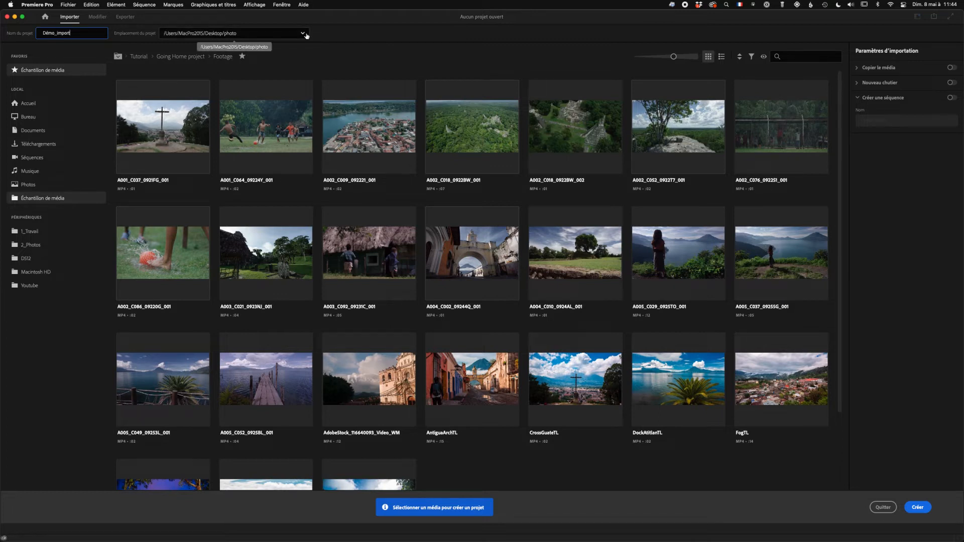
Set the project location to the Vidéo/Projet démo folder on the Youtube drive and create the project without media.
left_click(302, 33)
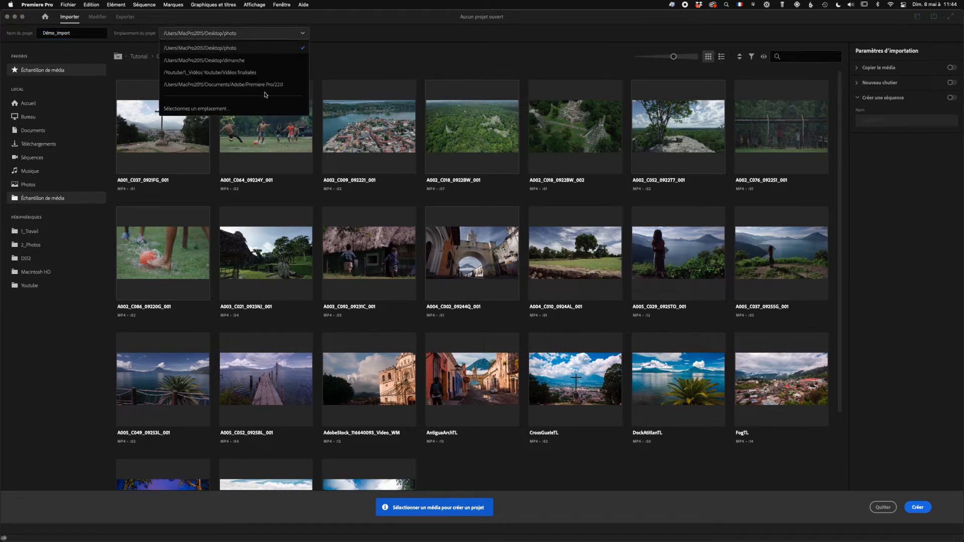
left_click(197, 109)
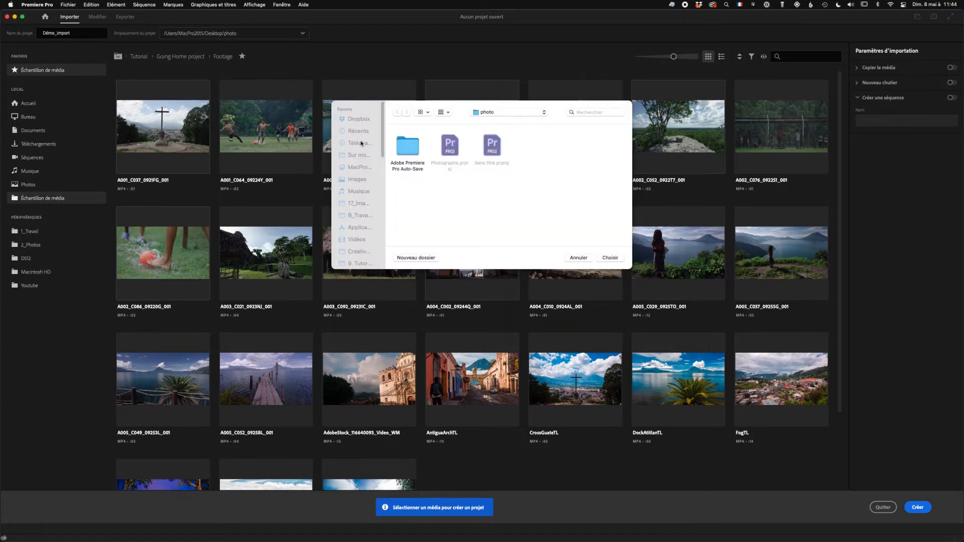
left_click(382, 209)
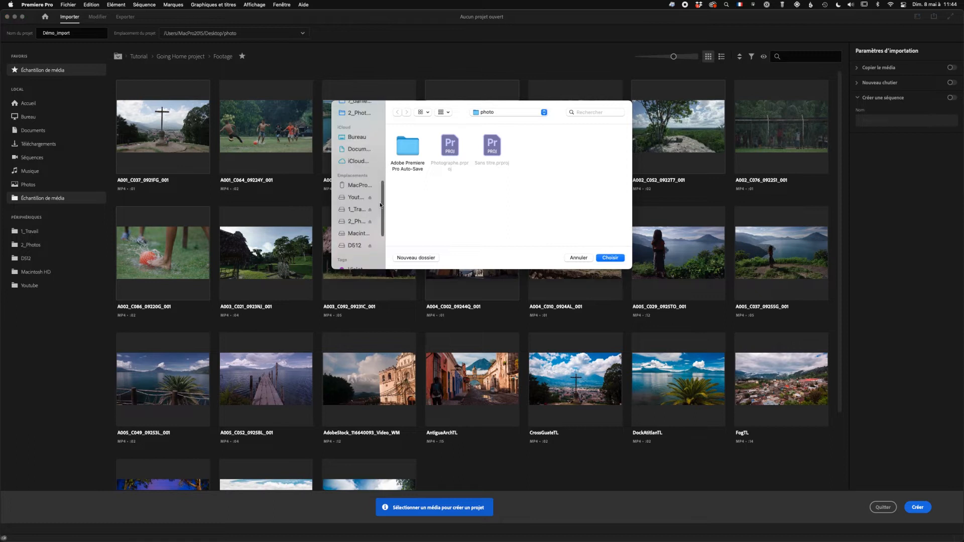
left_click(352, 198)
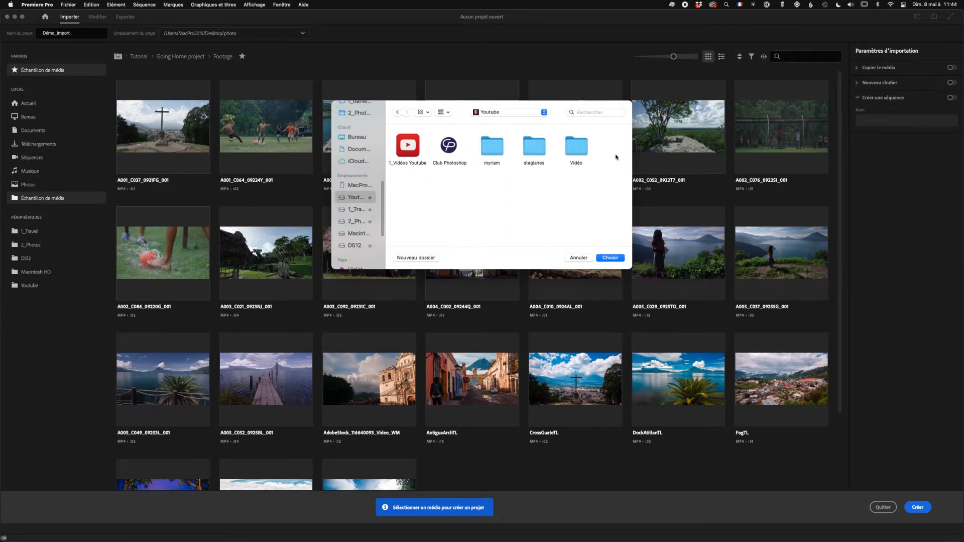
double_click(581, 144)
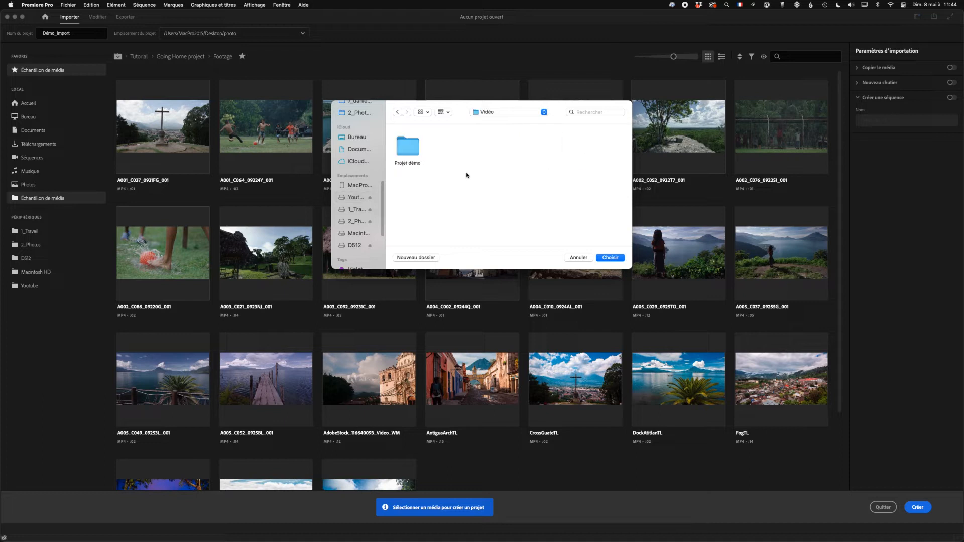
double_click(407, 145)
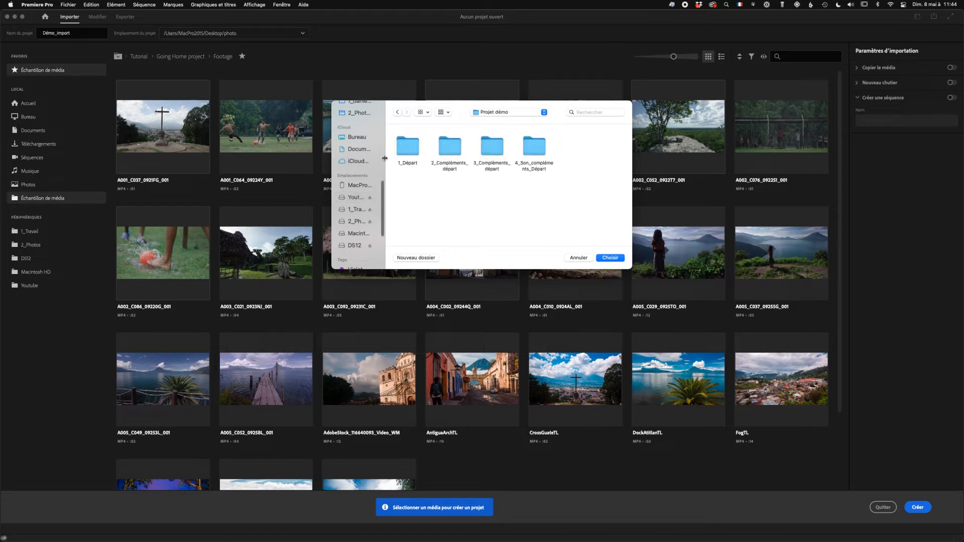
left_click(613, 259)
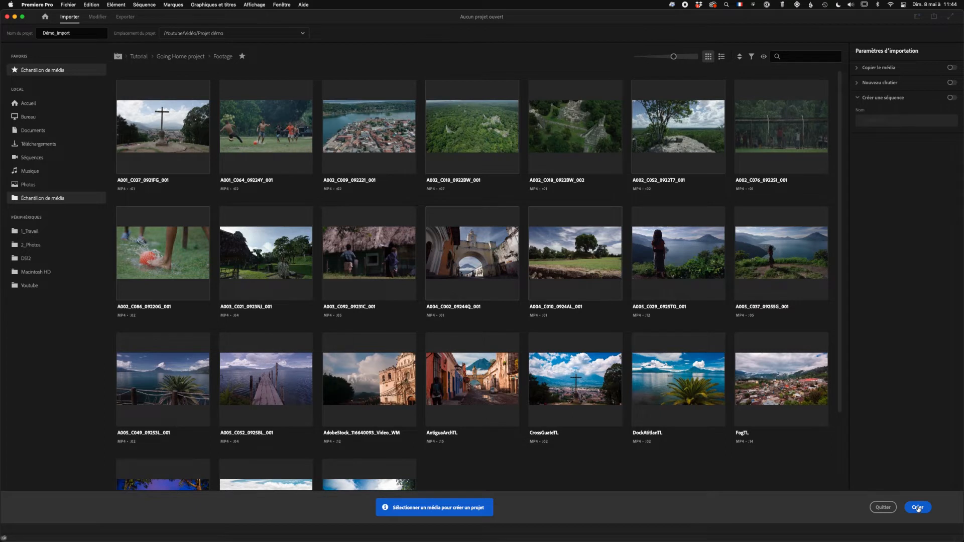
left_click(917, 508)
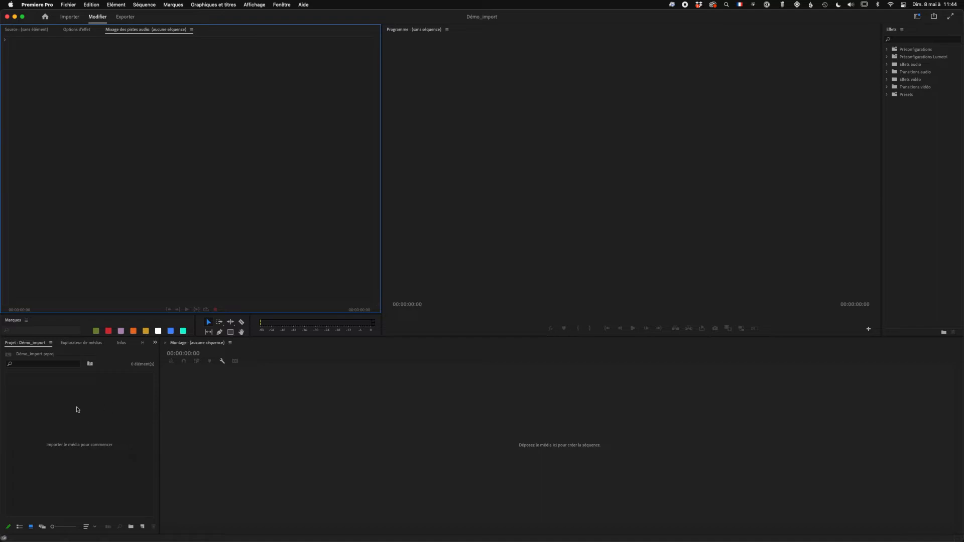
left_click(74, 410)
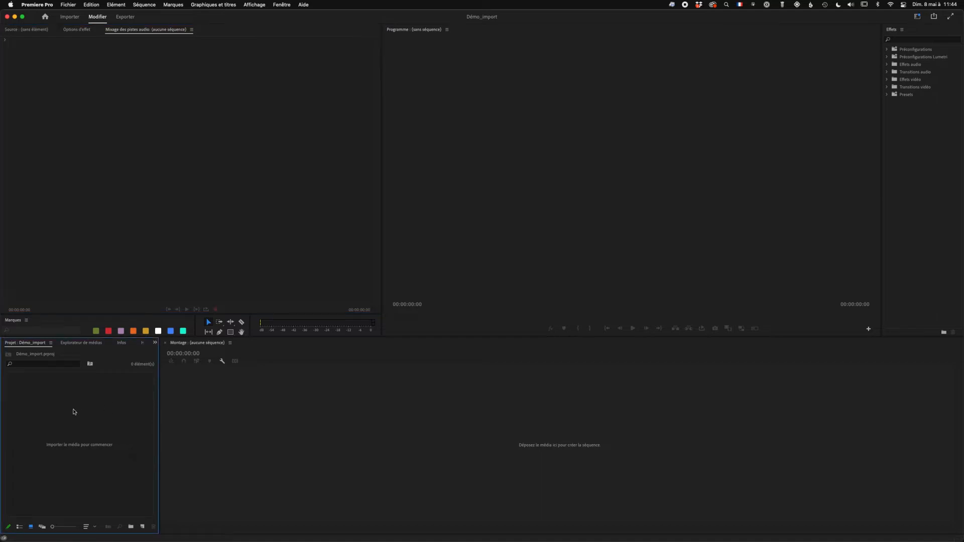
double_click(74, 411)
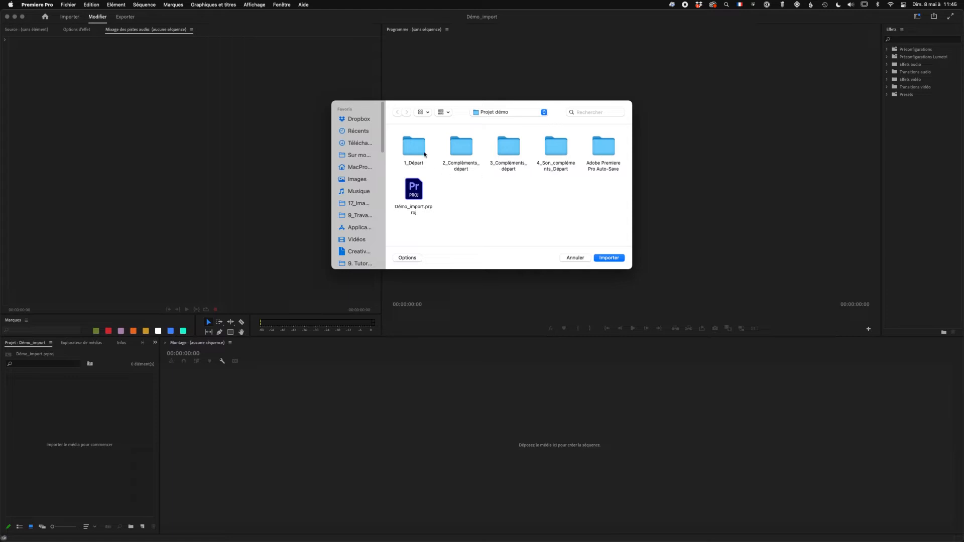
left_click(414, 145)
left_click(458, 151, "super")
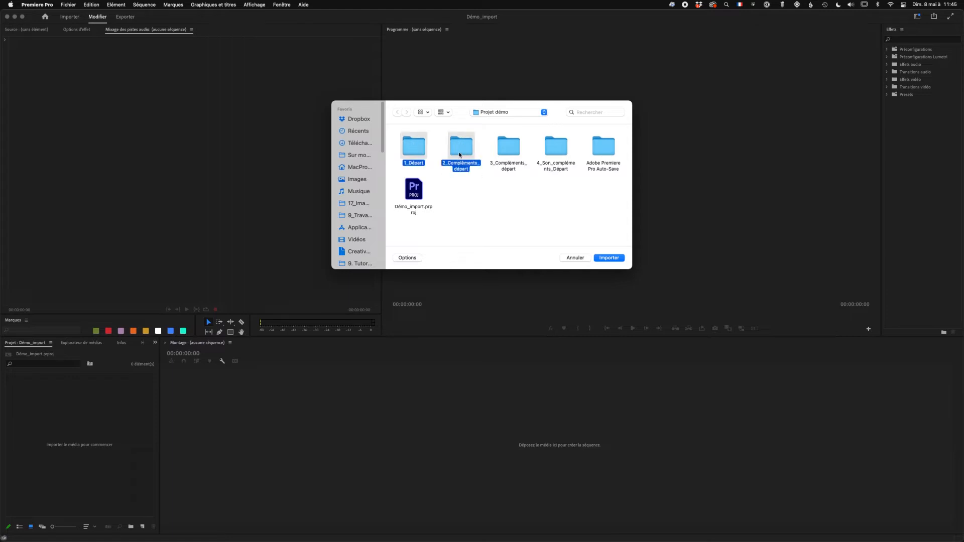
left_click(520, 153, "super")
left_click(563, 152, "super")
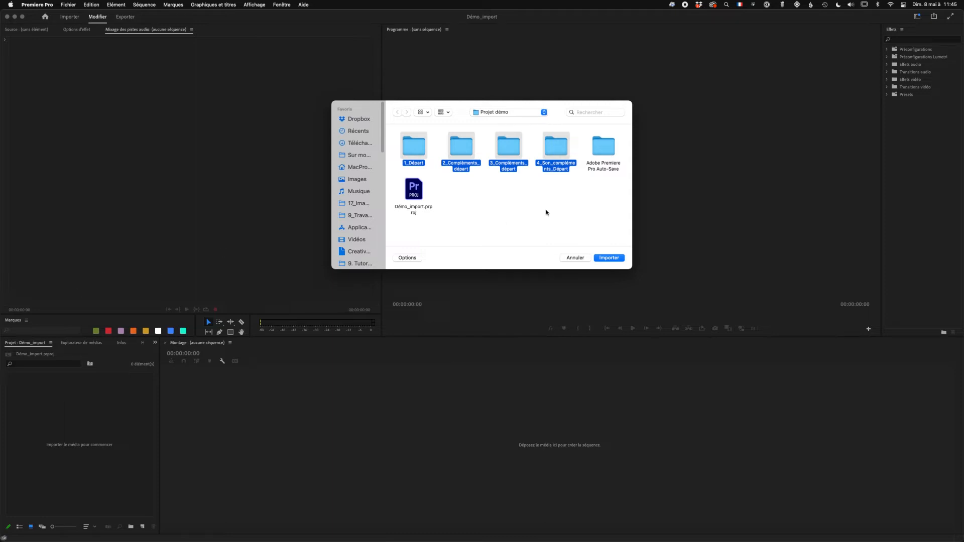
left_click(576, 258)
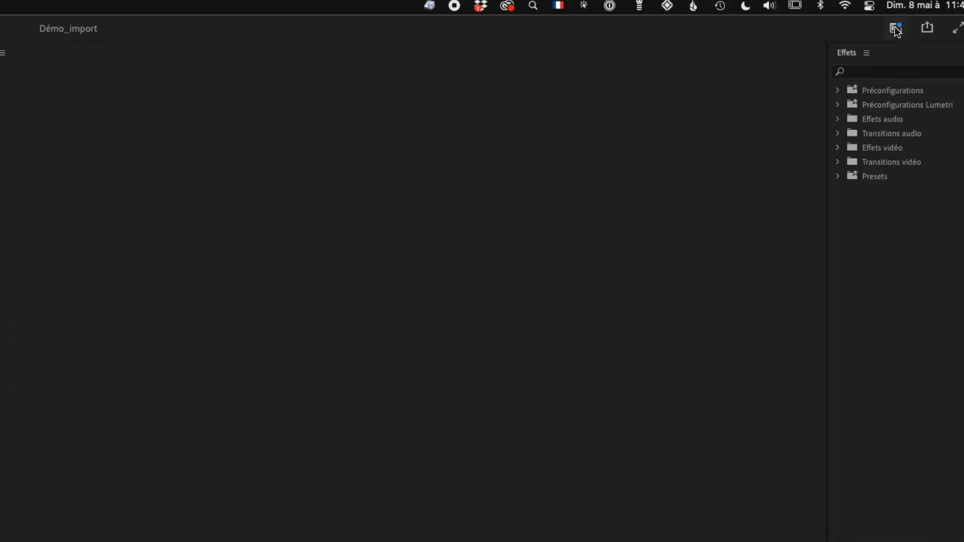
Display the workspace label and the workspace tabs in the header, and widen the area holding the tabs.
left_click(896, 29)
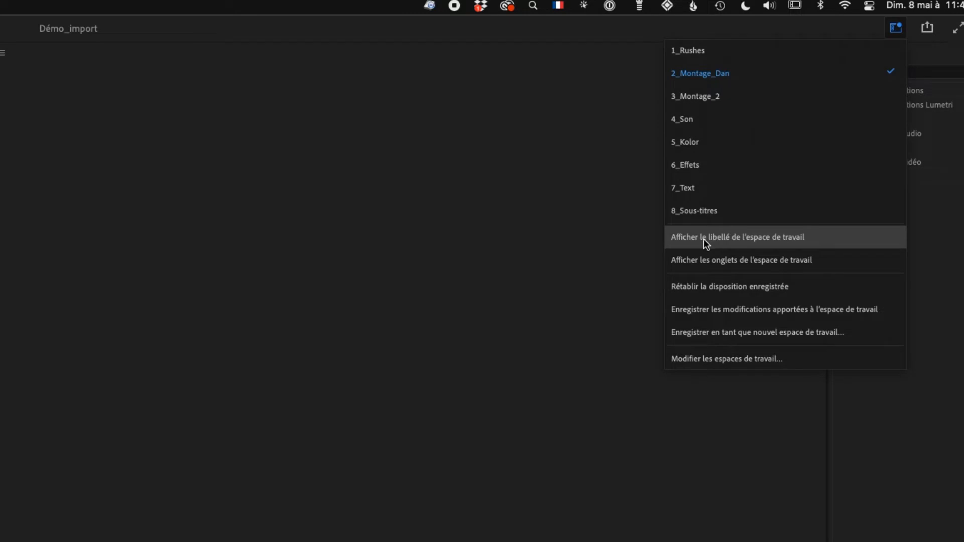
left_click(772, 240)
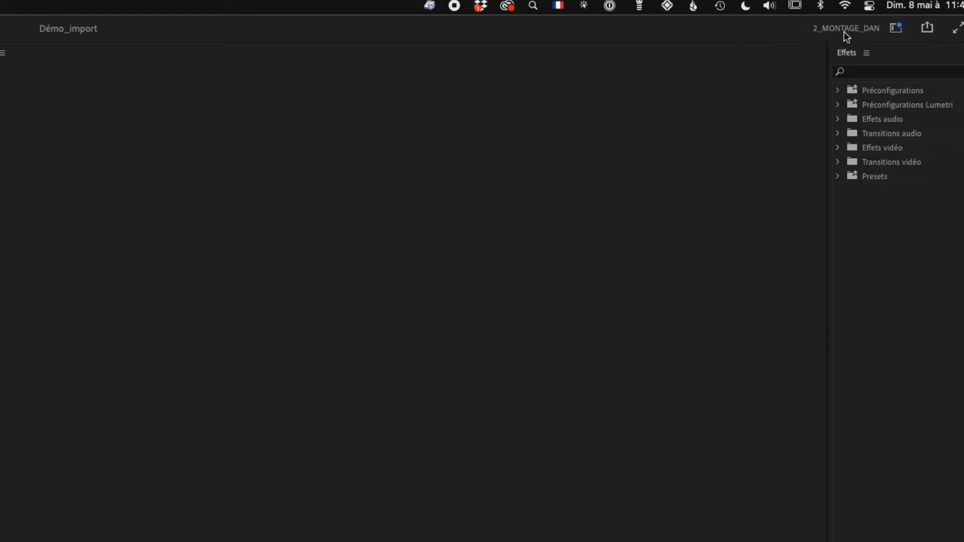
left_click(896, 29)
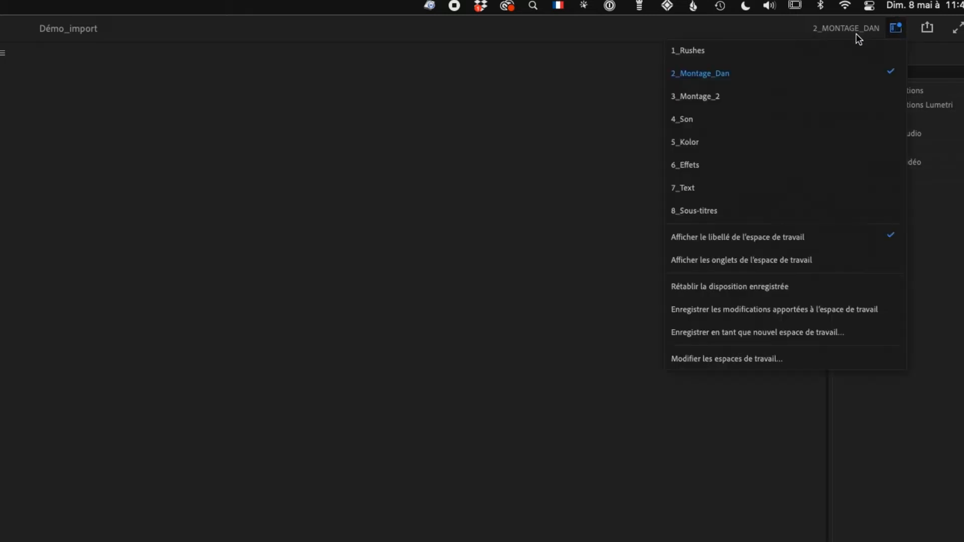
left_click(743, 265)
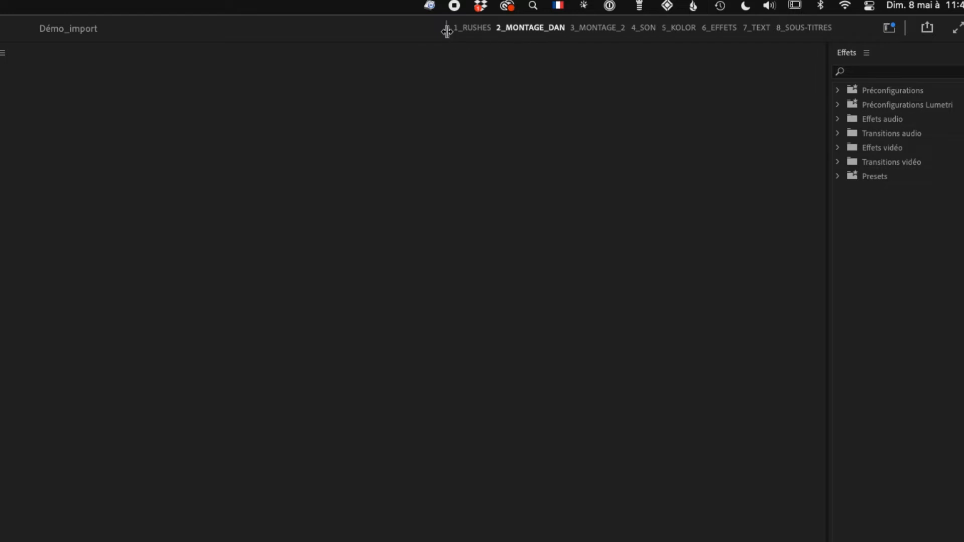
left_click_drag(446, 28, 355, 34)
Look through the 1_Rushes, 4_Son, 5_Kolor and 2_Montage_Dan workspaces and the export page.
left_click(481, 28)
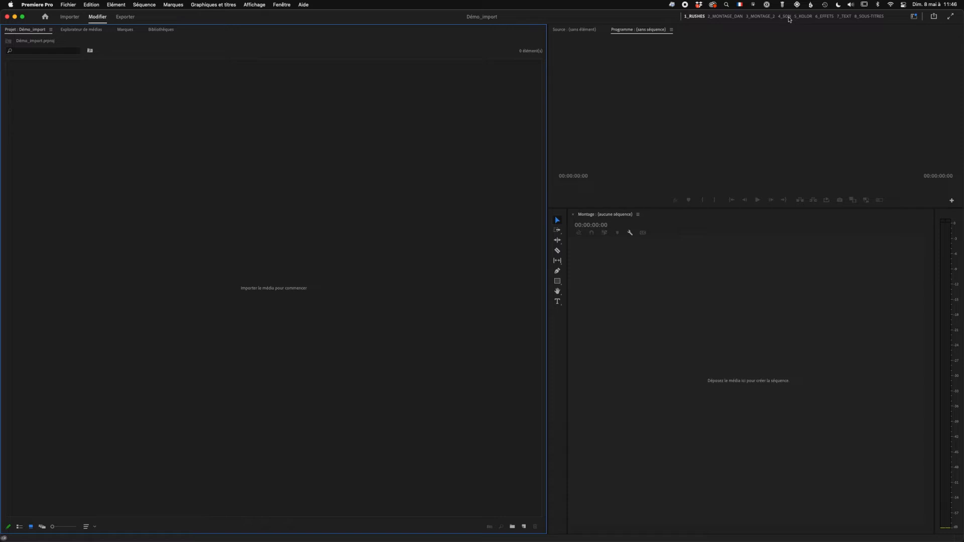
left_click(788, 19)
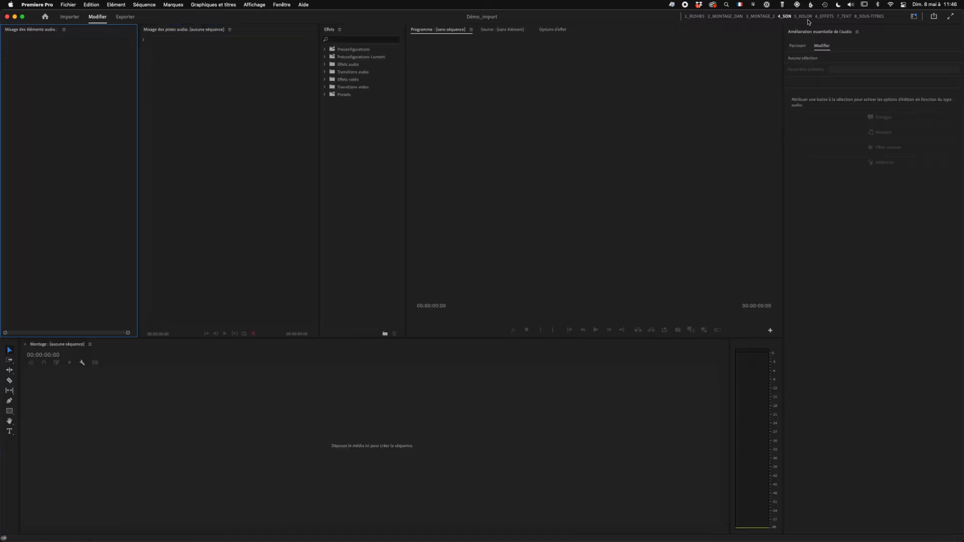
left_click(804, 16)
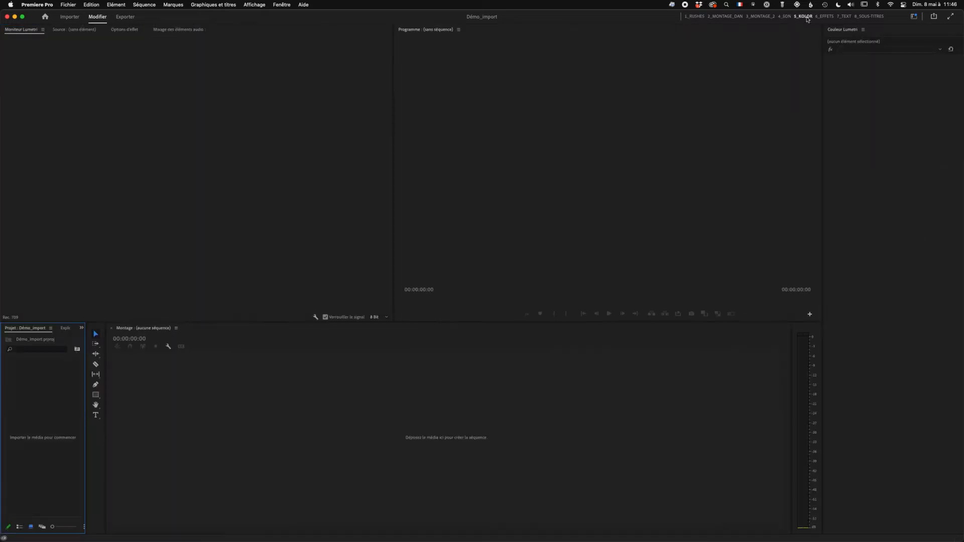
left_click(732, 16)
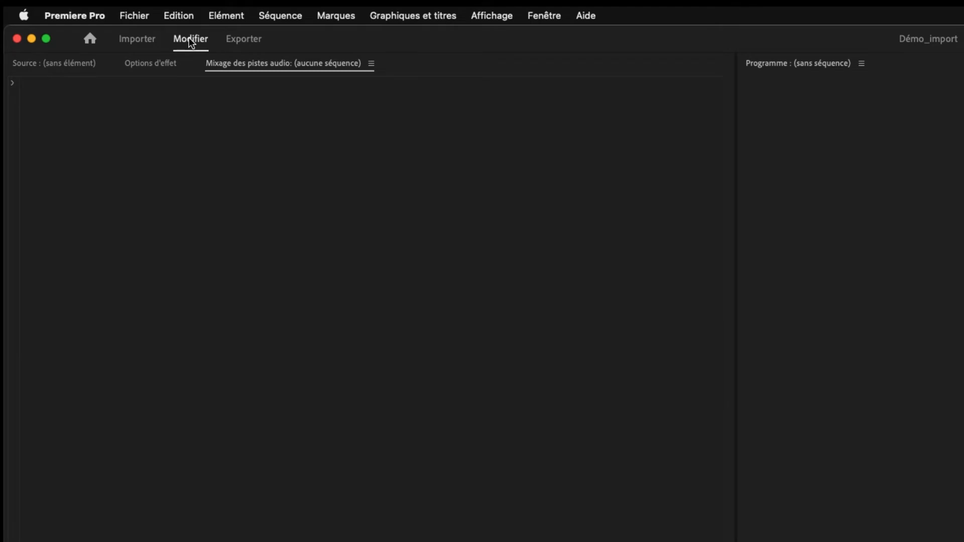
left_click(244, 44)
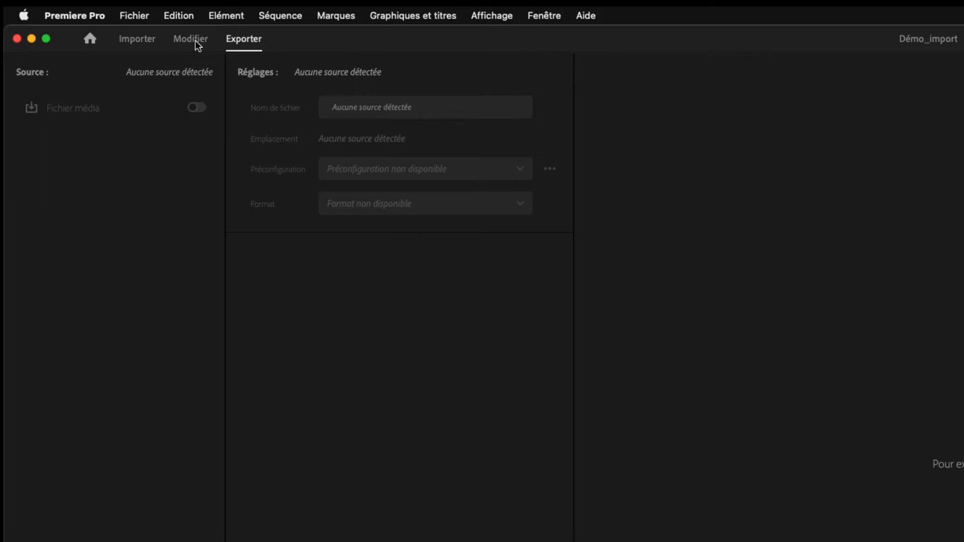
On the import page, add the Youtube drive to the favourites and remove Échantillon de média from them.
left_click(137, 38)
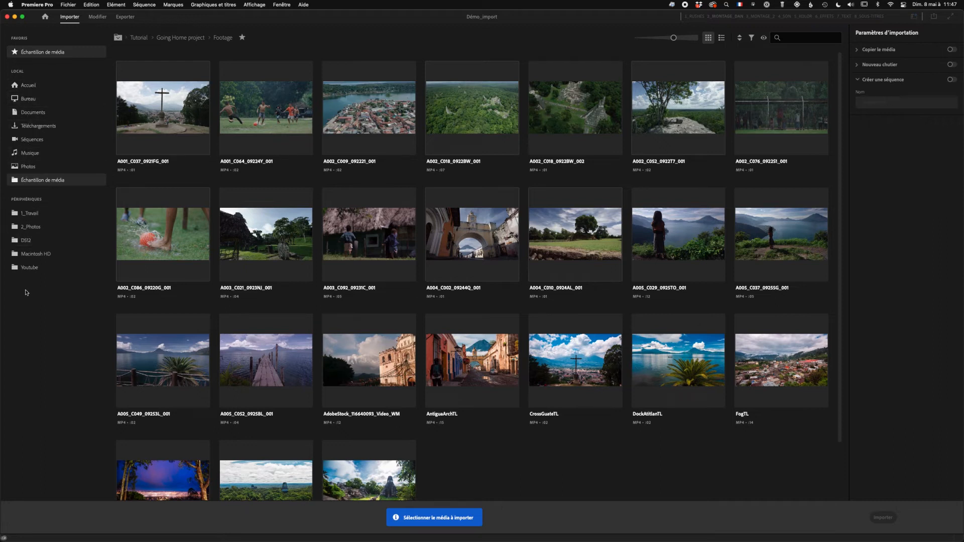
left_click(16, 269)
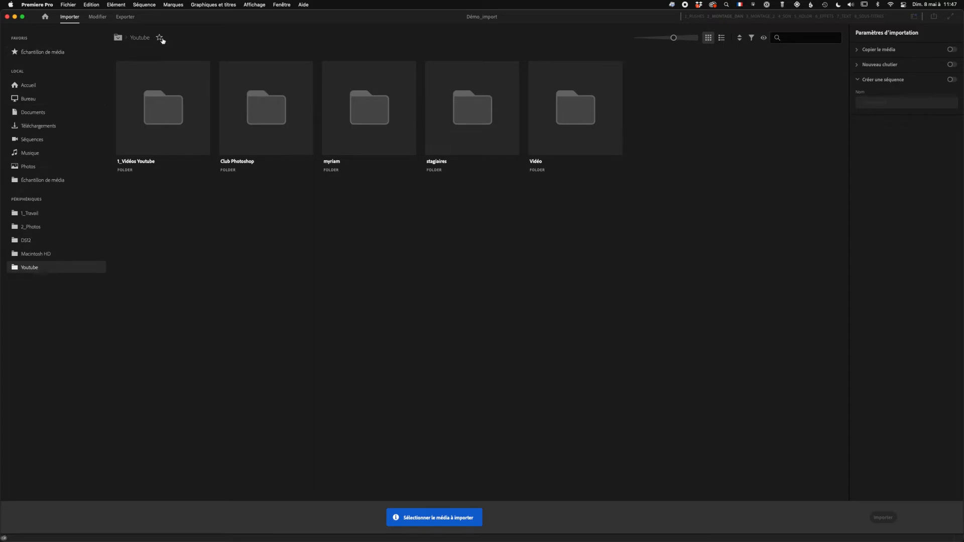
left_click(159, 37)
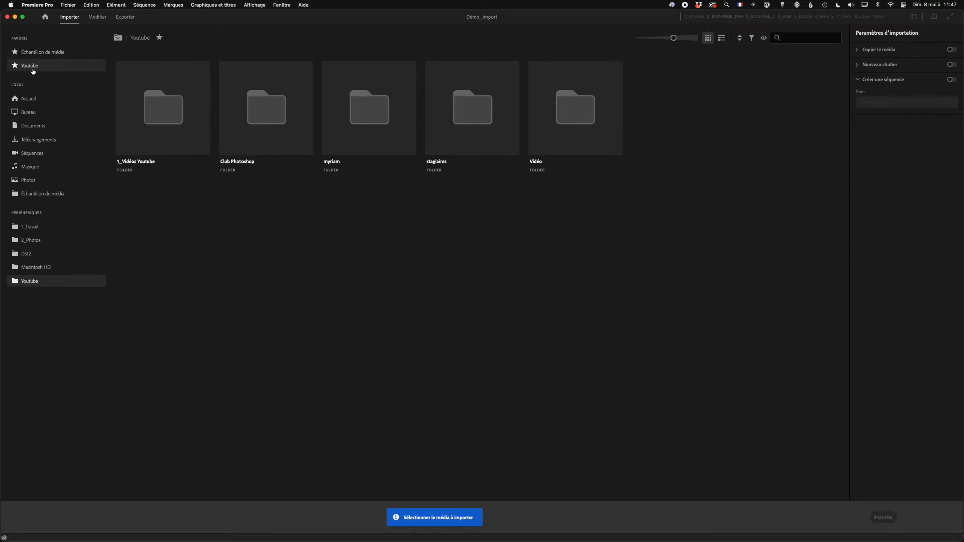
left_click(44, 52)
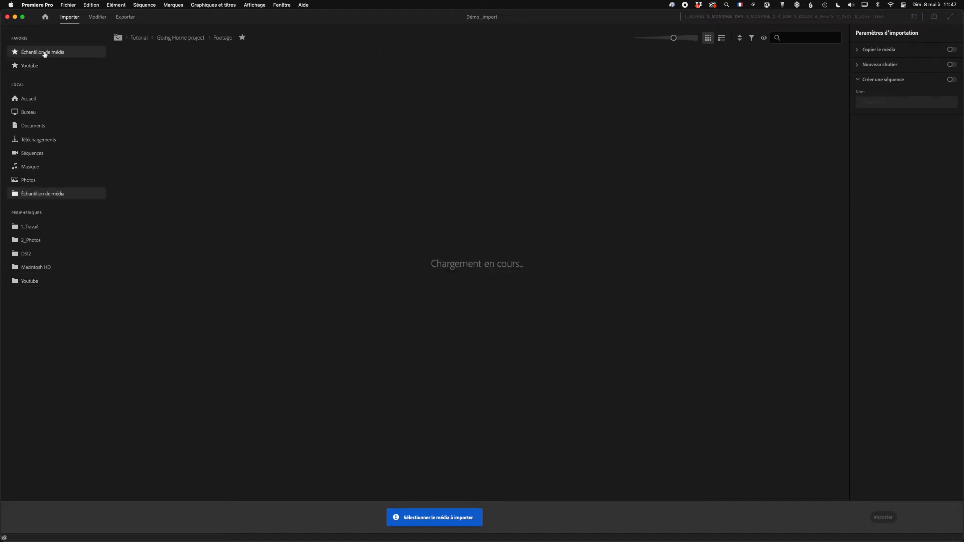
left_click(242, 38)
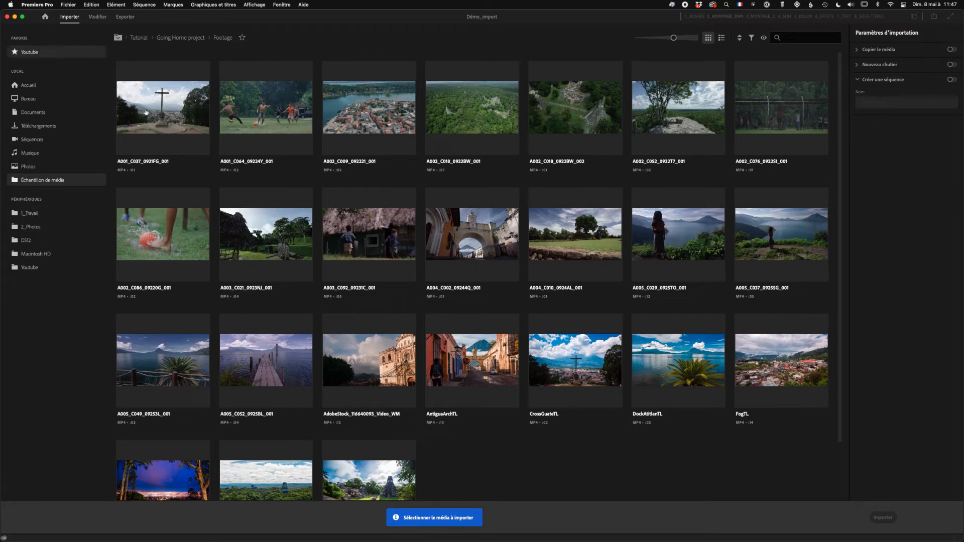
Open the 1_Départ folder inside Vidéo/Projet démo from the Youtube favourite.
left_click(32, 54)
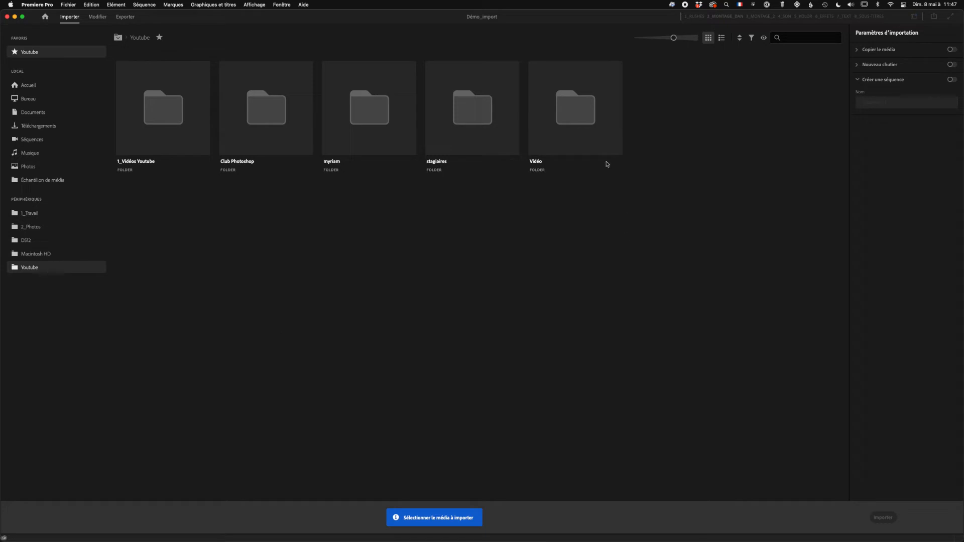
double_click(575, 111)
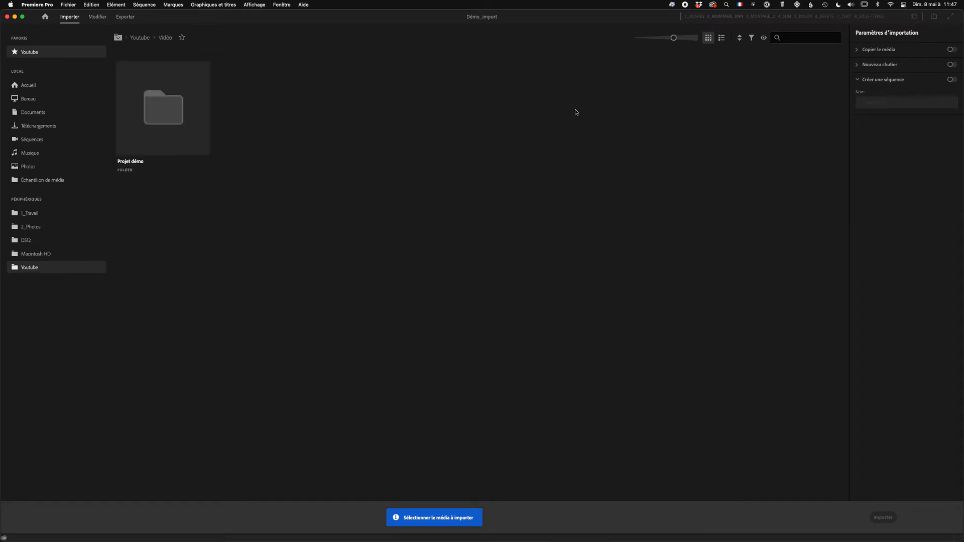
double_click(163, 117)
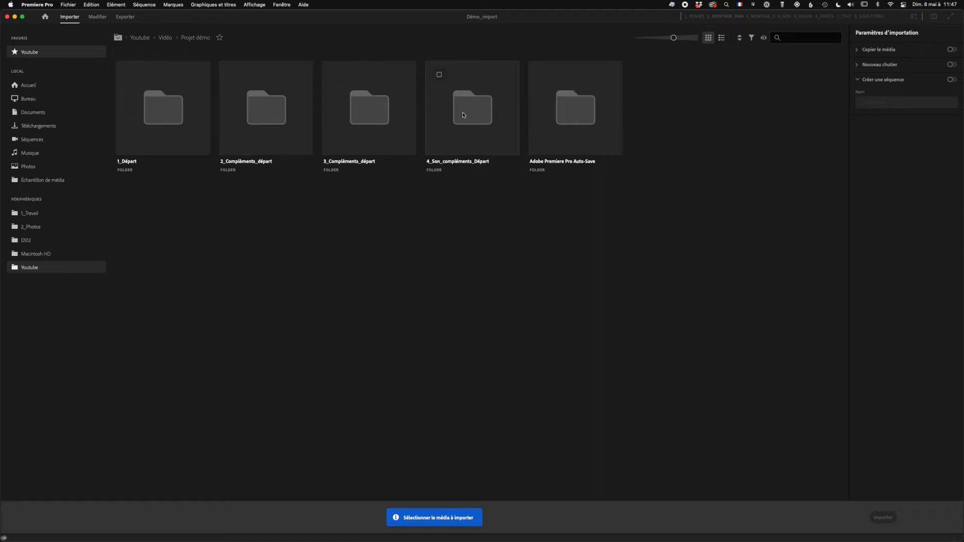
double_click(161, 119)
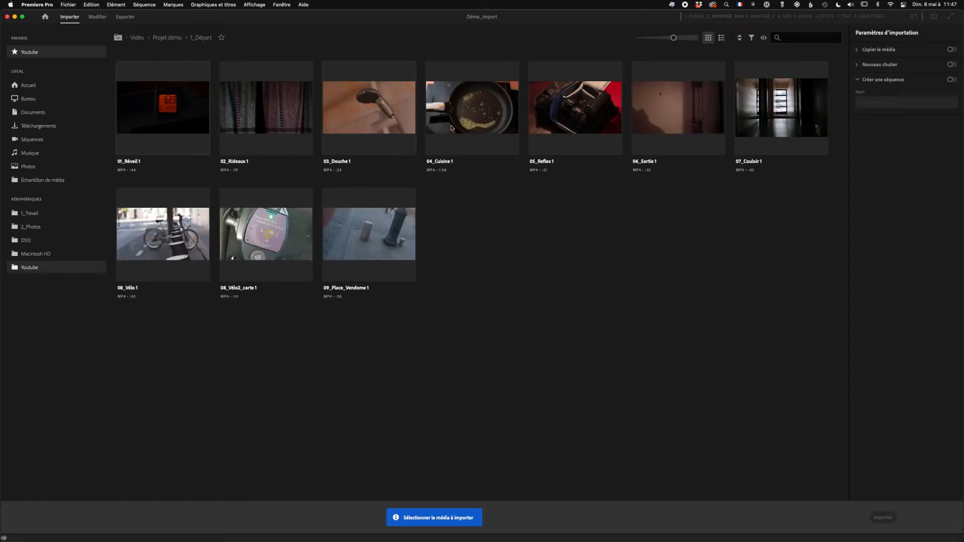
Enlarge the clip thumbnails and look through the list view, sorting choices and file-type filters before returning to the grid view.
left_click_drag(673, 37, 683, 37)
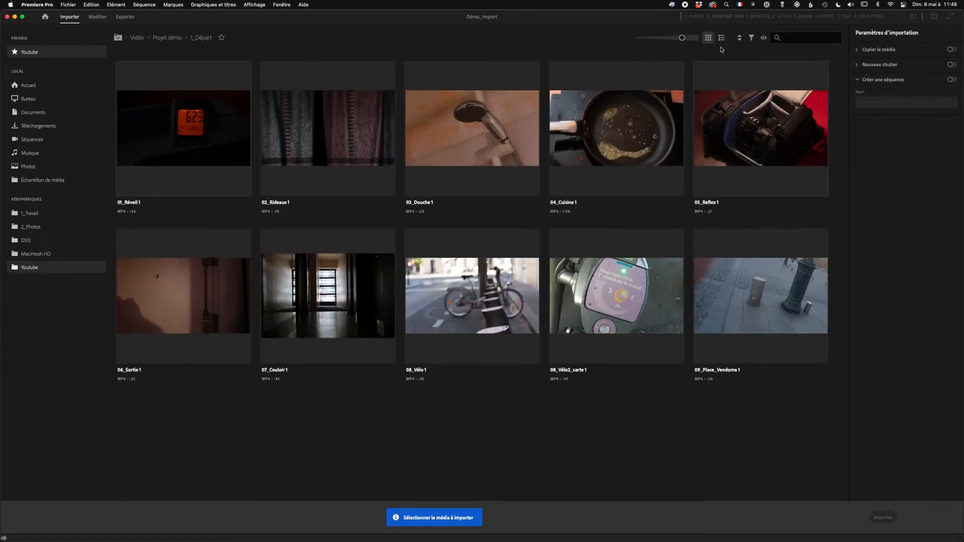
left_click(721, 39)
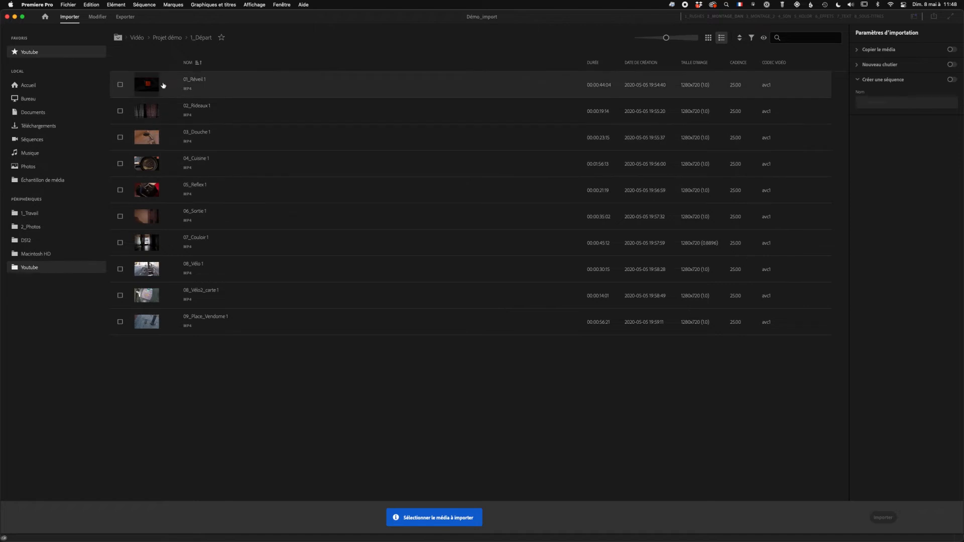
left_click(739, 40)
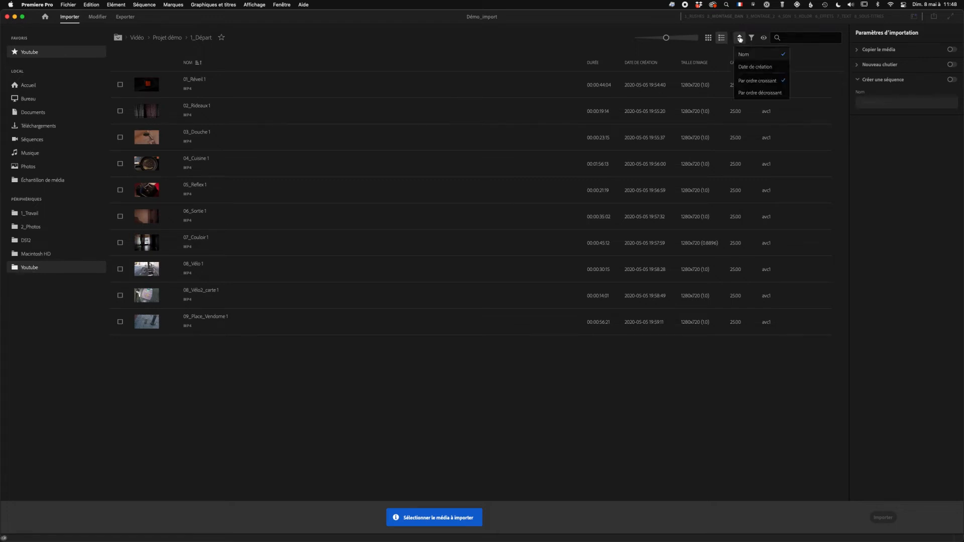
left_click(751, 38)
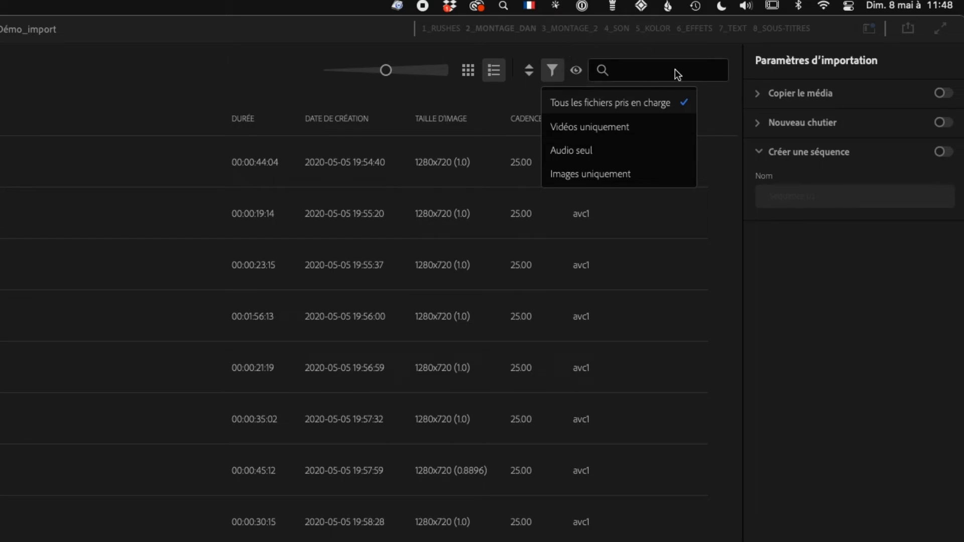
left_click(467, 73)
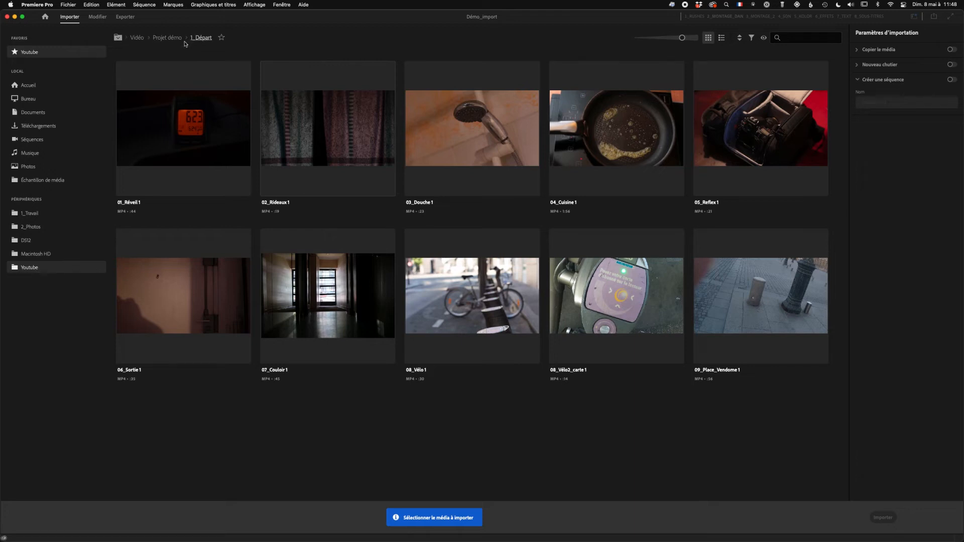
Go back to the Projet démo folder and select the 1_Départ, 2_Compléments_départ and 3_Compléments_départ folders for import.
left_click(170, 38)
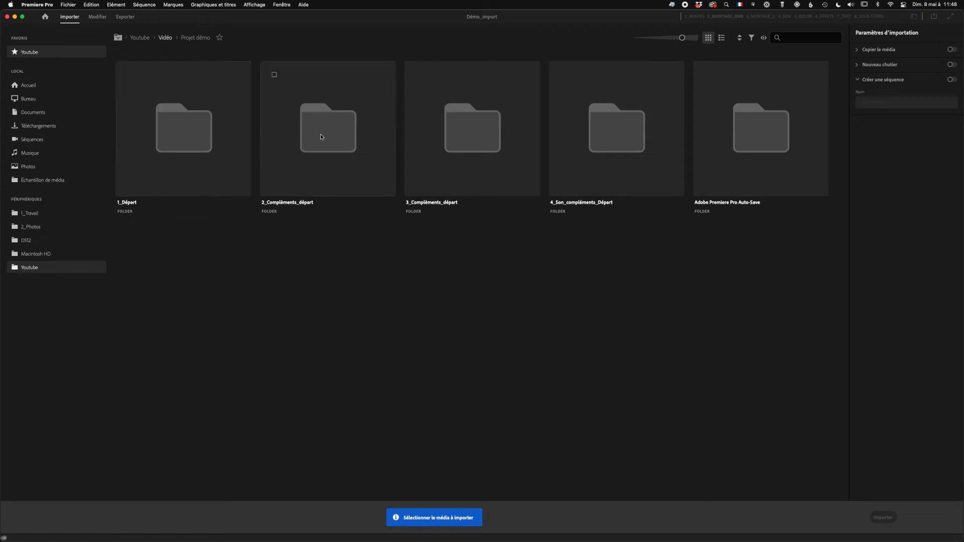
left_click(185, 134)
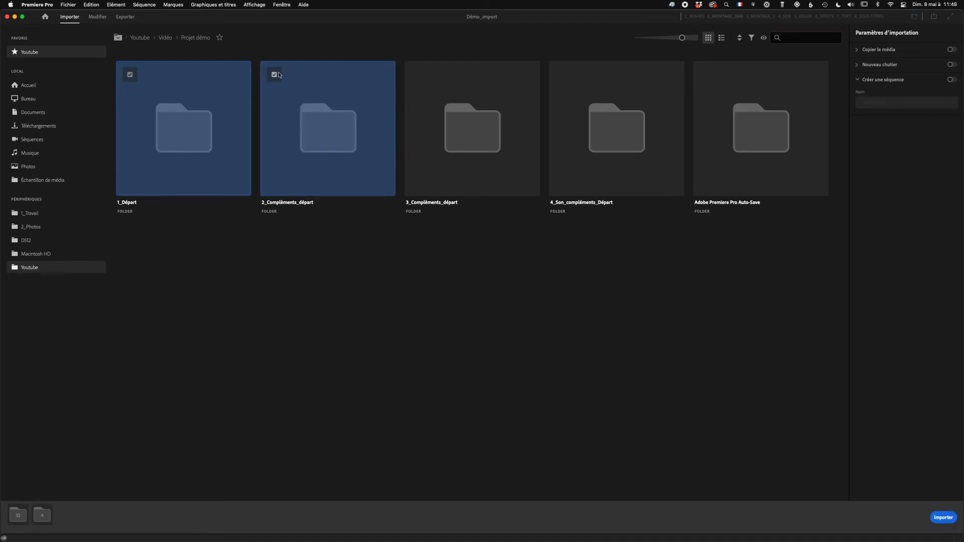
left_click(418, 74)
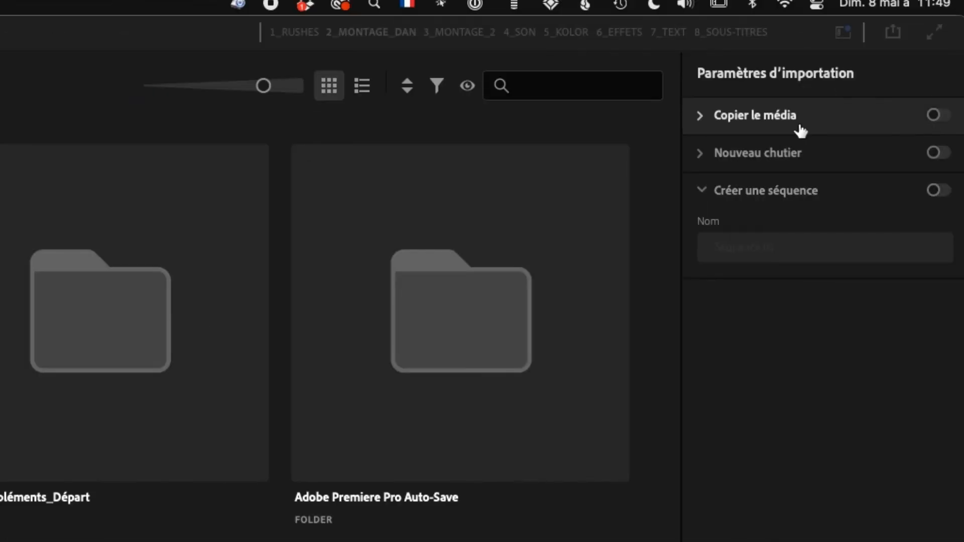
Enable the new bin setting with the name vidéos and import the three selected folders into the project.
left_click(704, 159)
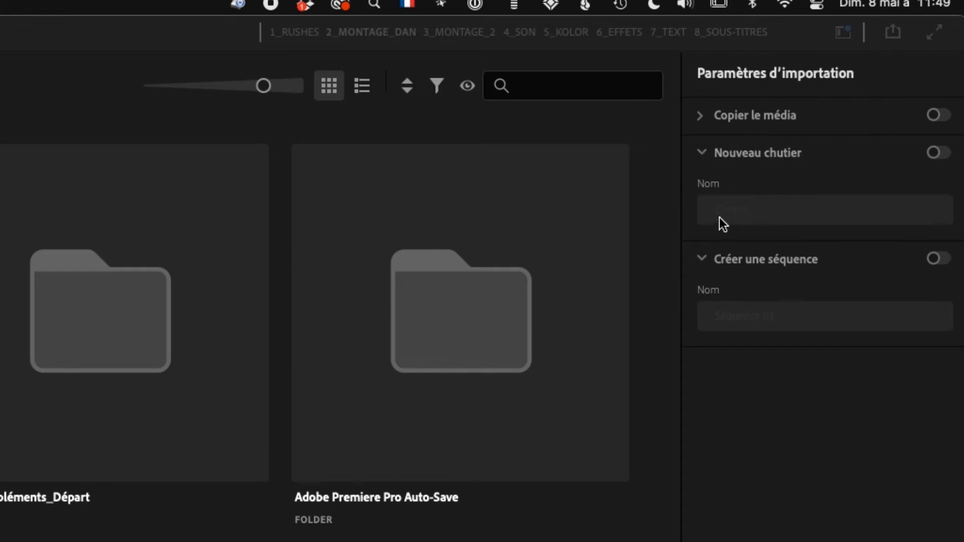
left_click(941, 153)
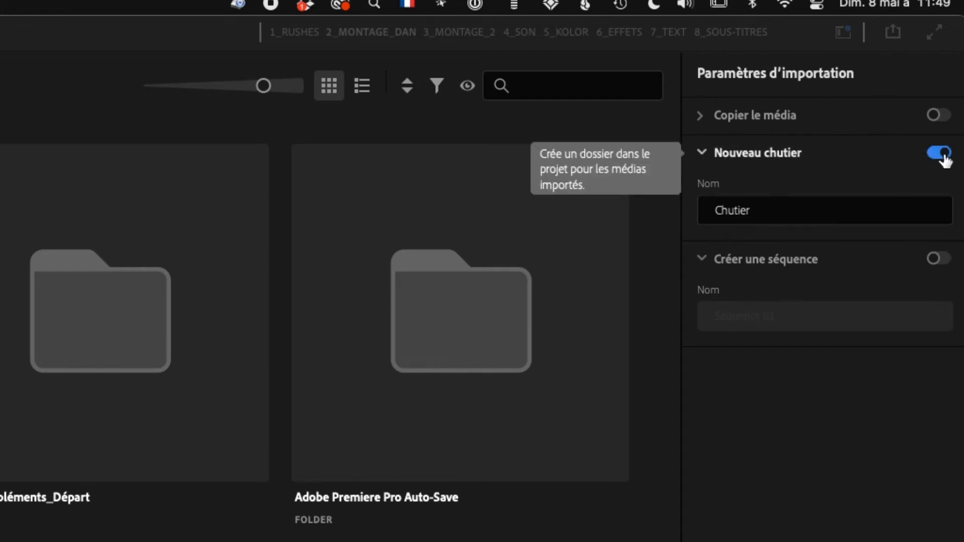
left_click(753, 212)
left_click_drag(766, 211, 660, 216)
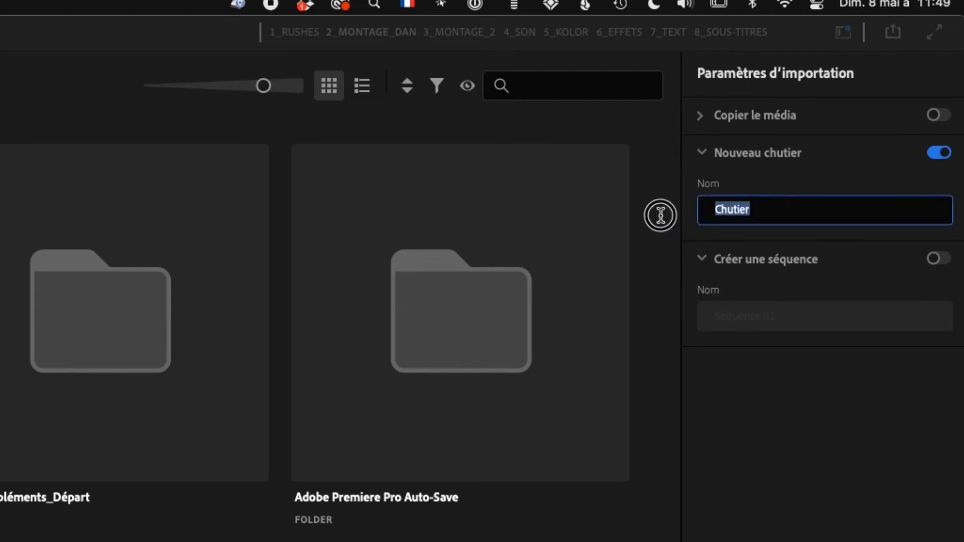
type("vidéos")
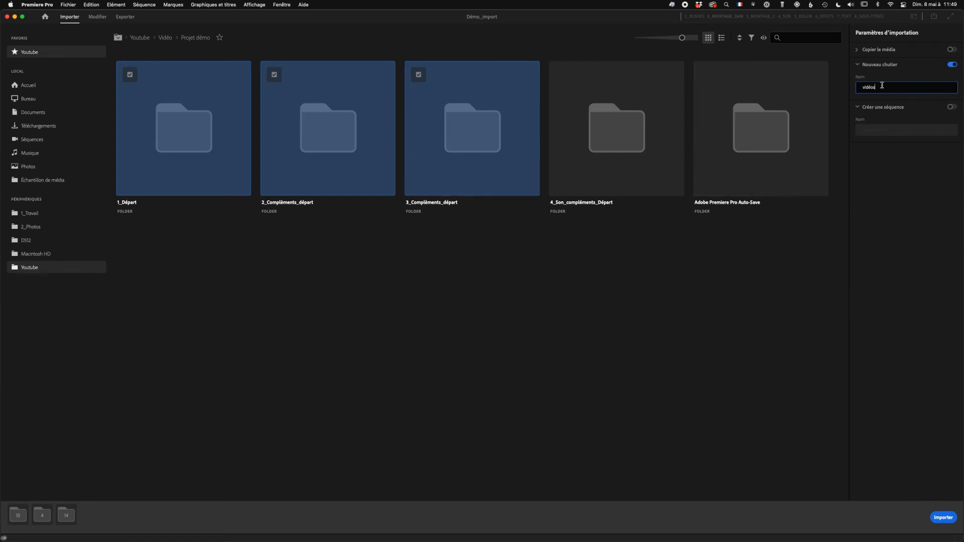
left_click(941, 517)
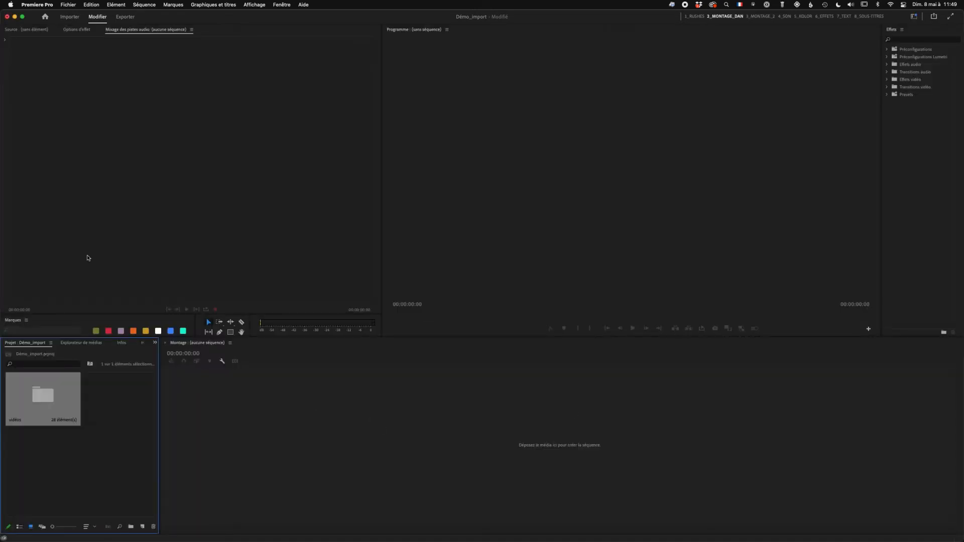
Open the vidéos bin and view its clips in the 1_Rushes workspace, returning to the 2_Montage_Dan workspace.
double_click(43, 397)
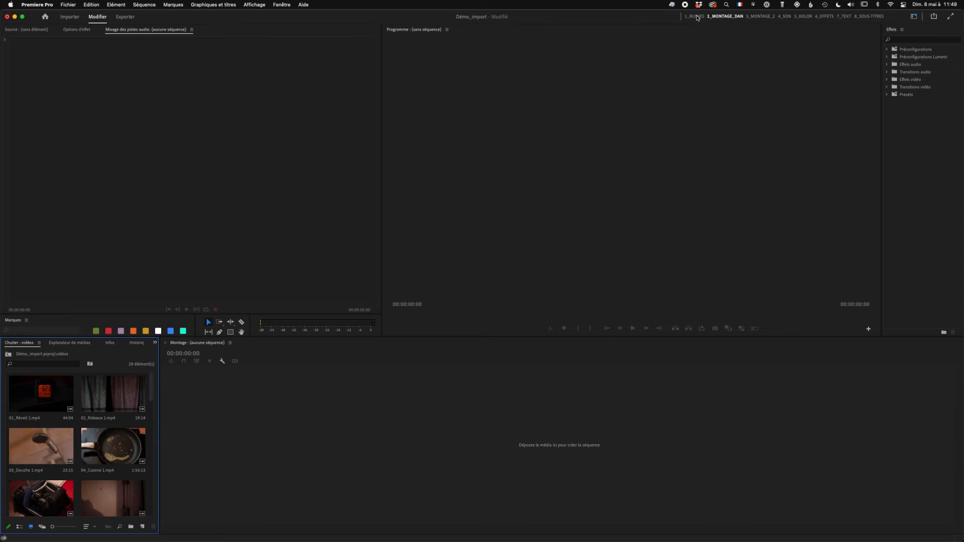
left_click(694, 16)
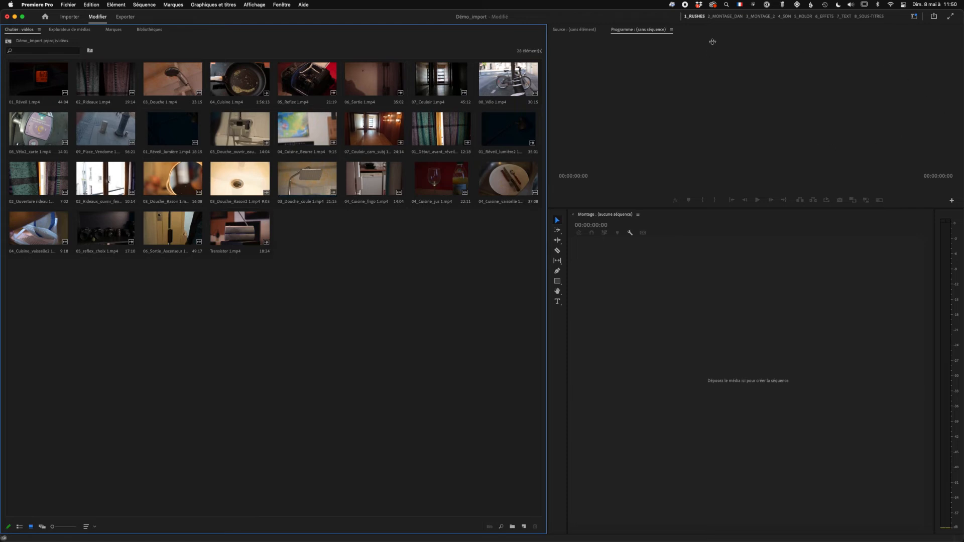
key("alt+shift+2")
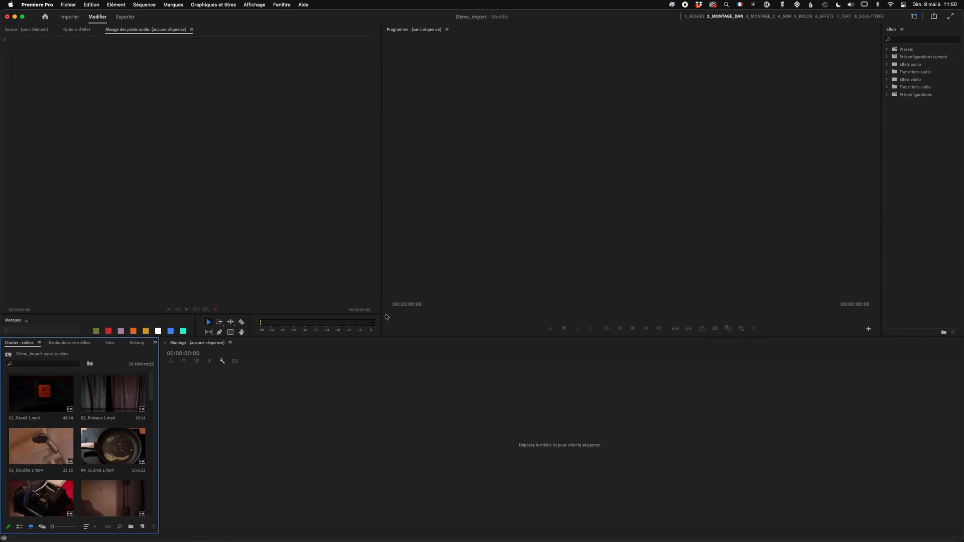
Import the 4_Son_compléments_Départ folder into a new bin named audios while the vidéos bin is open.
left_click(71, 18)
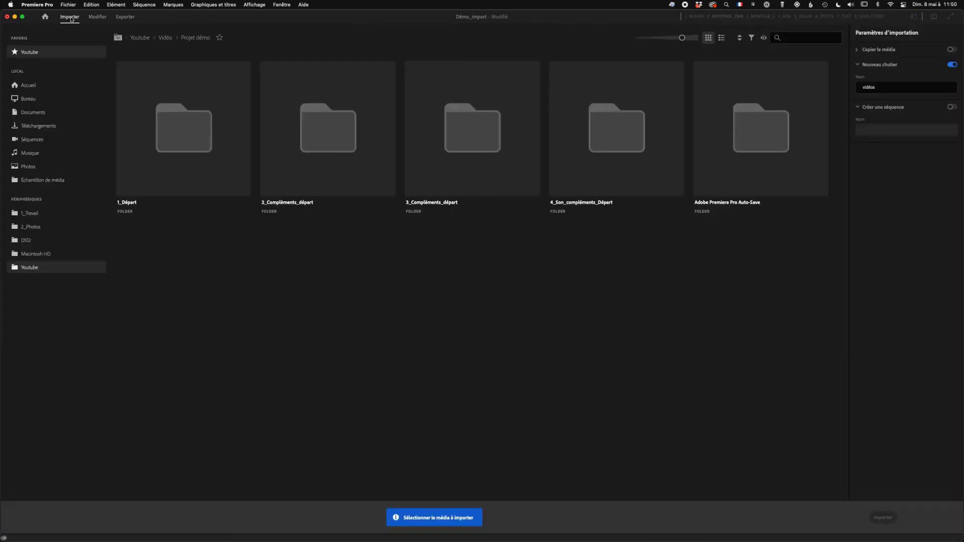
left_click(621, 135)
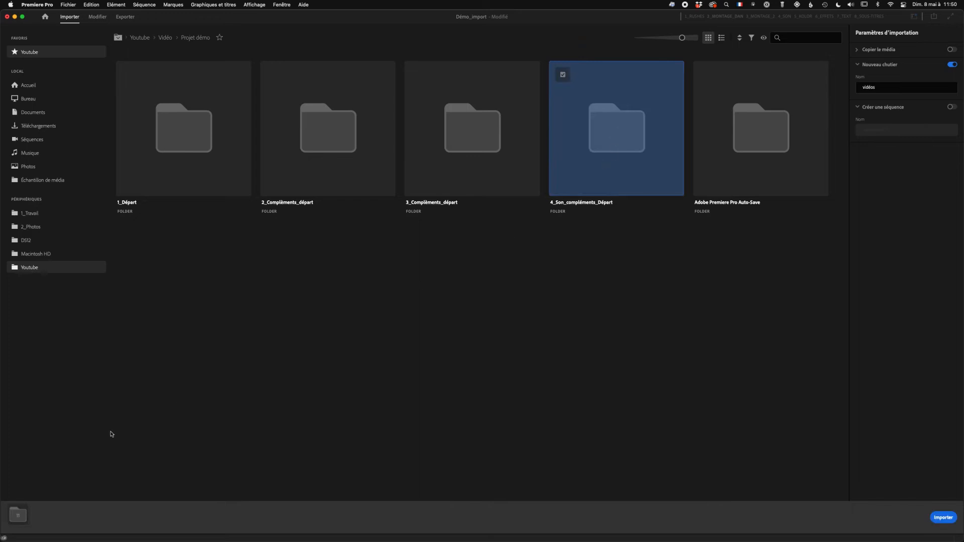
double_click(862, 89)
type("a")
left_click(943, 517)
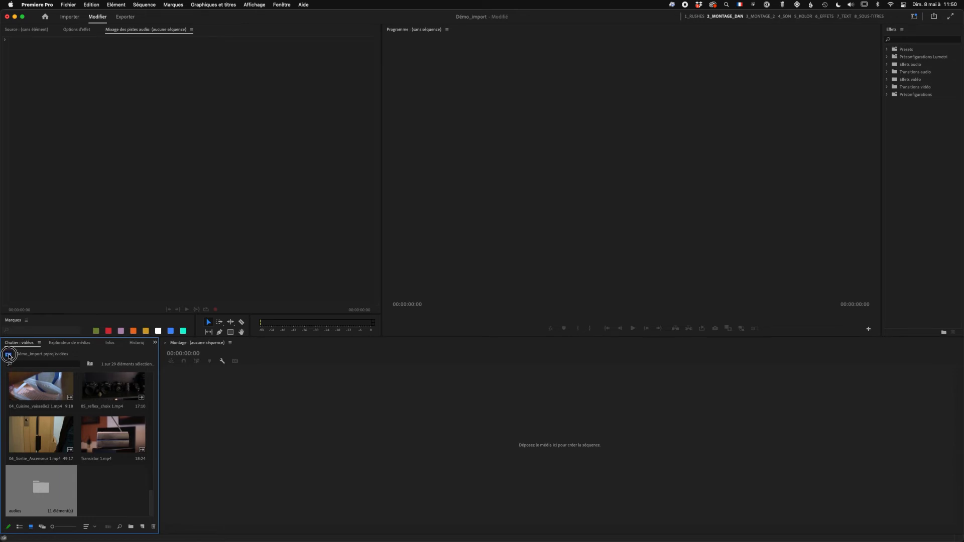
Return the project panel to its root level and import the 4_Son_compléments_Départ folder again into an audios bin.
left_click(9, 354)
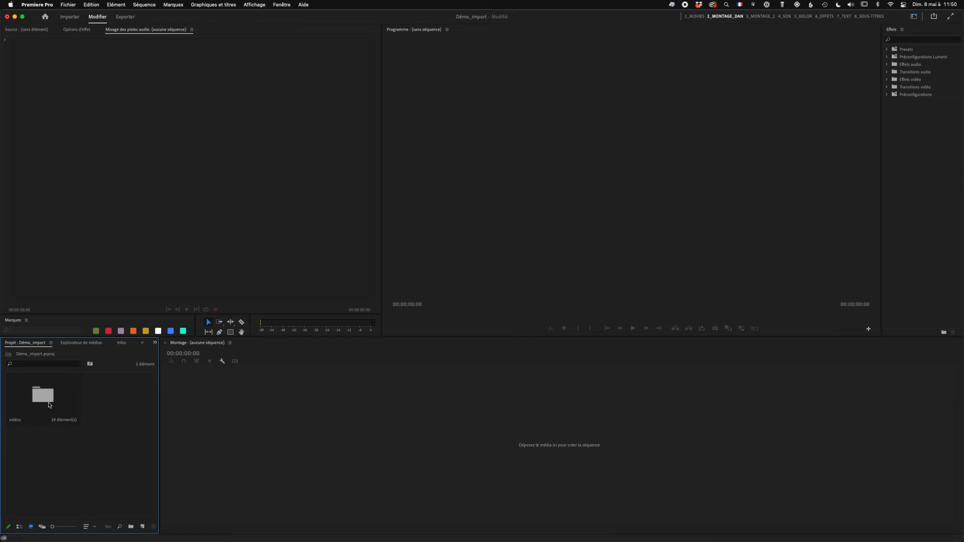
left_click(39, 396)
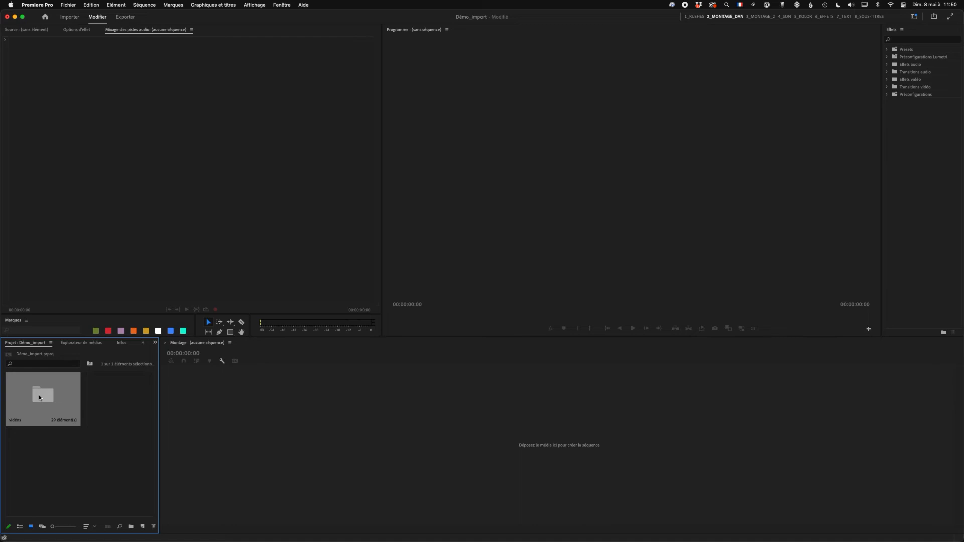
left_click(105, 429)
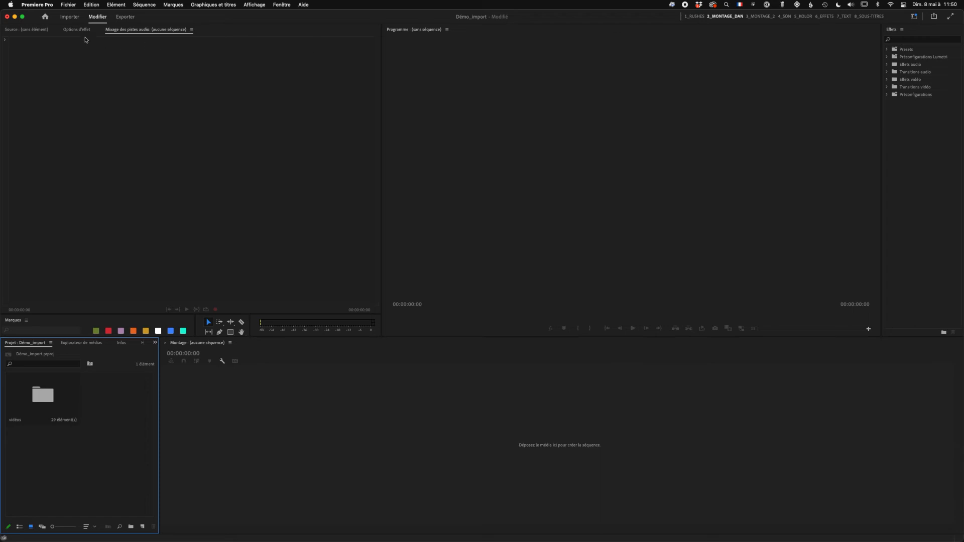
left_click(70, 17)
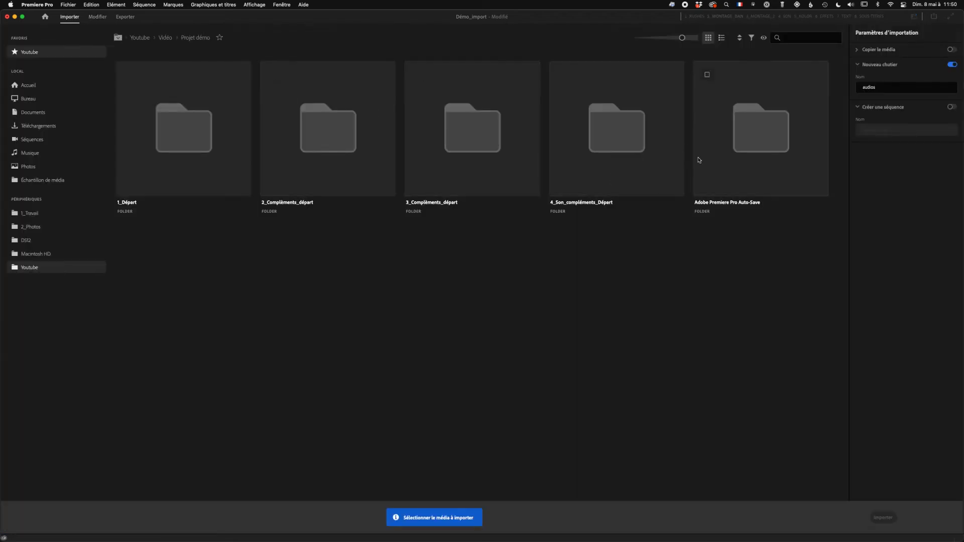
left_click(562, 75)
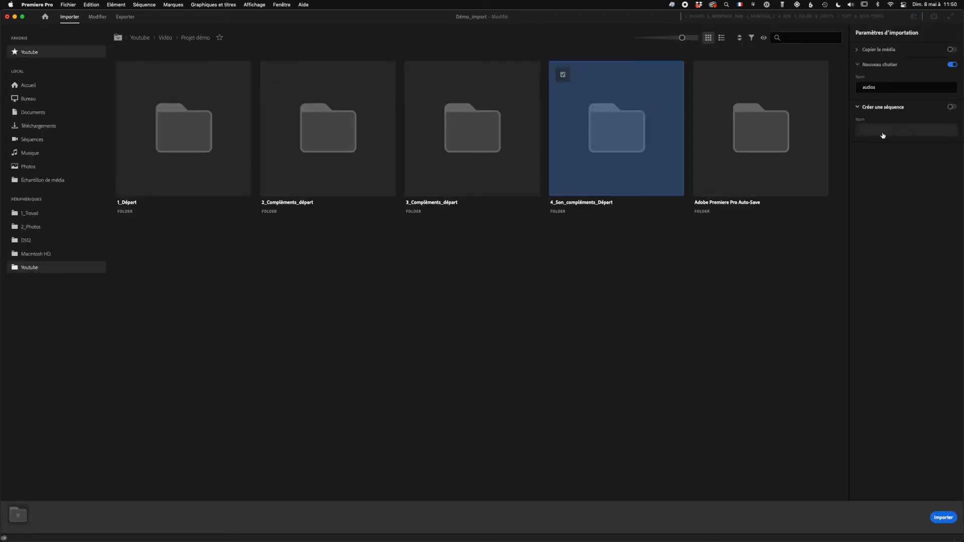
left_click(942, 517)
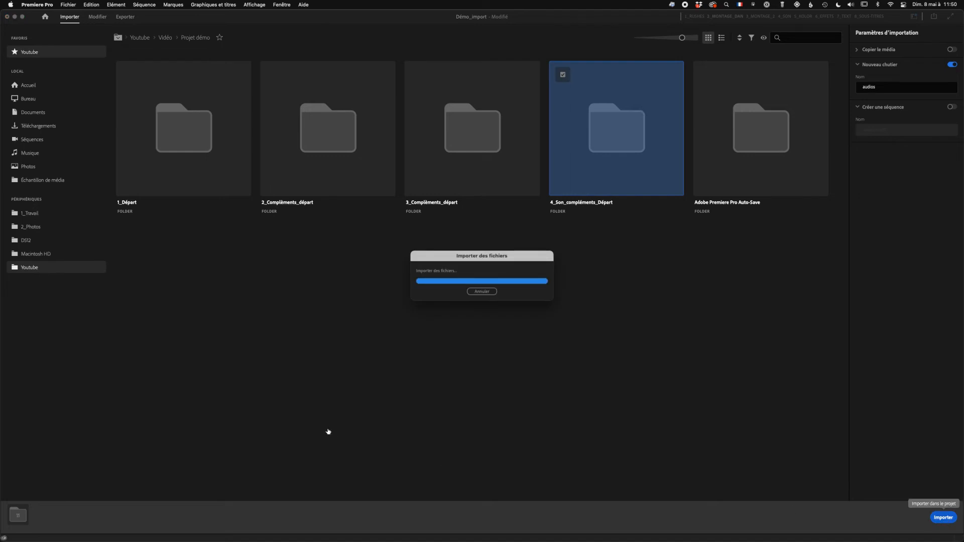
Select the vidéos and audios bins in the project and delete both.
left_click(83, 464)
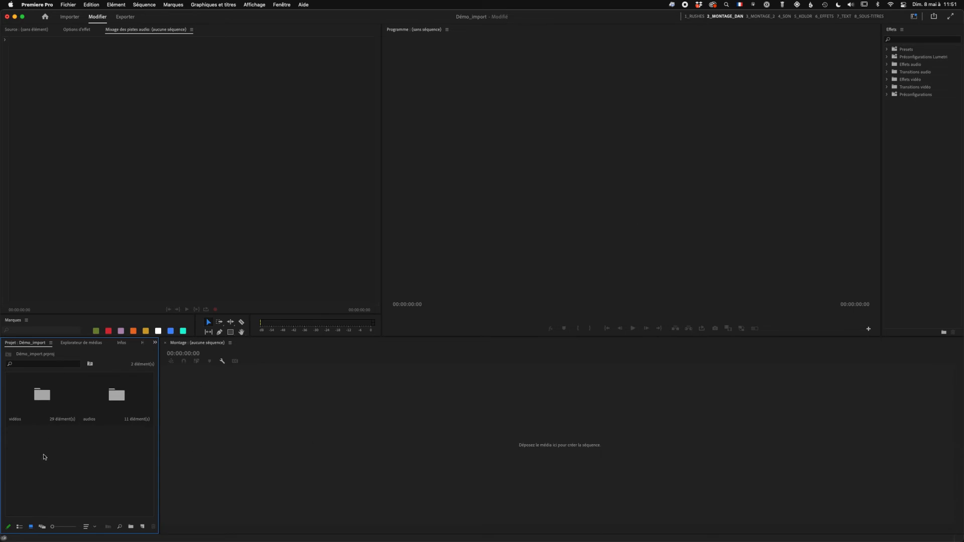
left_click_drag(34, 442, 119, 399)
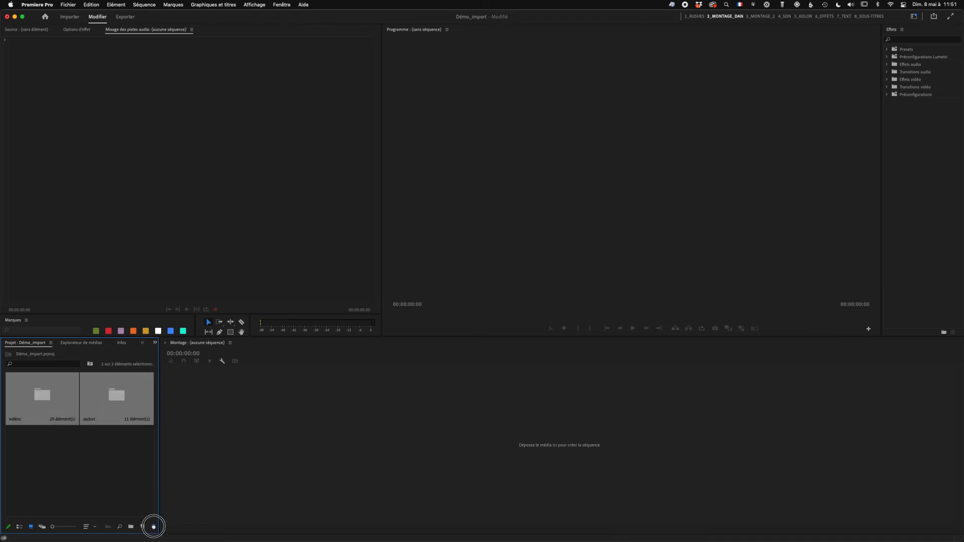
left_click(153, 526)
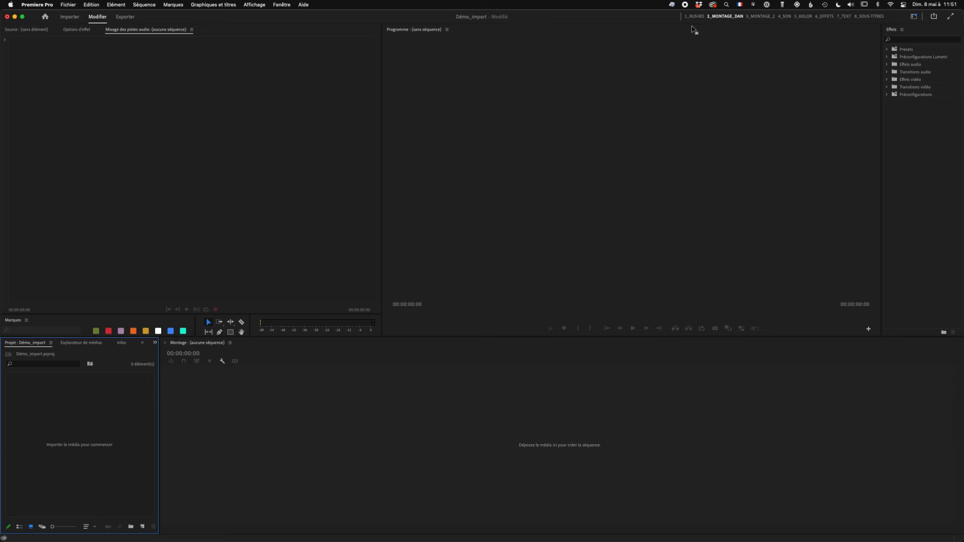
On the import page, mark the 1_Départ folder for import and open it to show its selected clips.
left_click(70, 17)
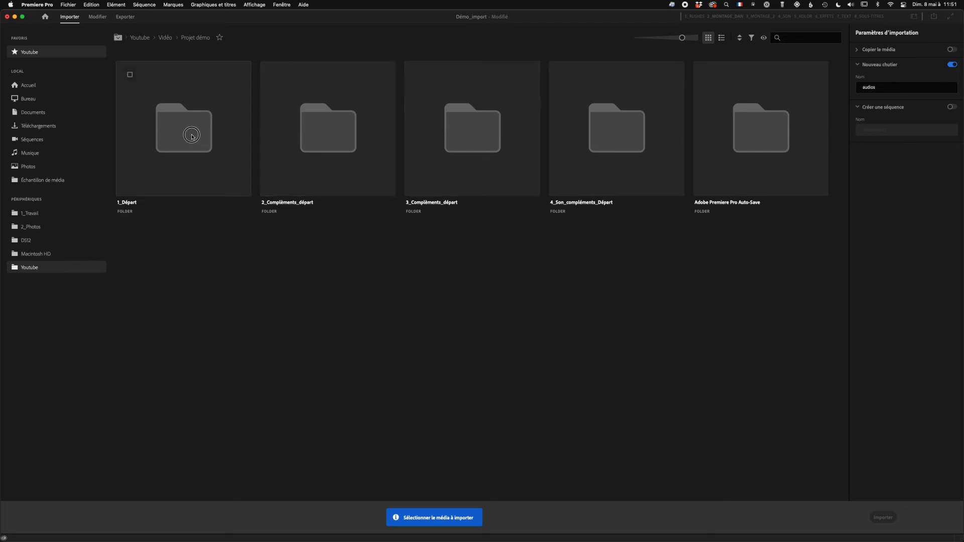
left_click(128, 76)
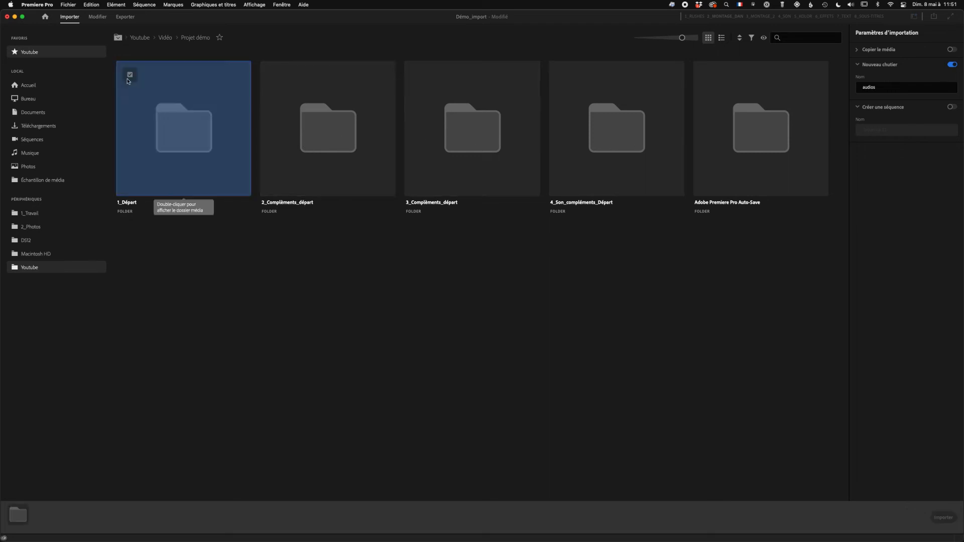
left_click(896, 89)
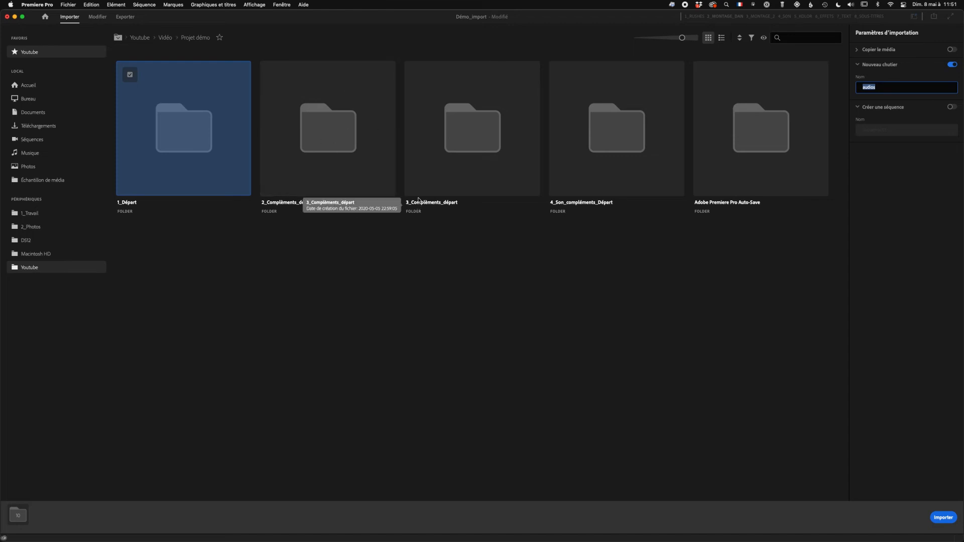
double_click(185, 126)
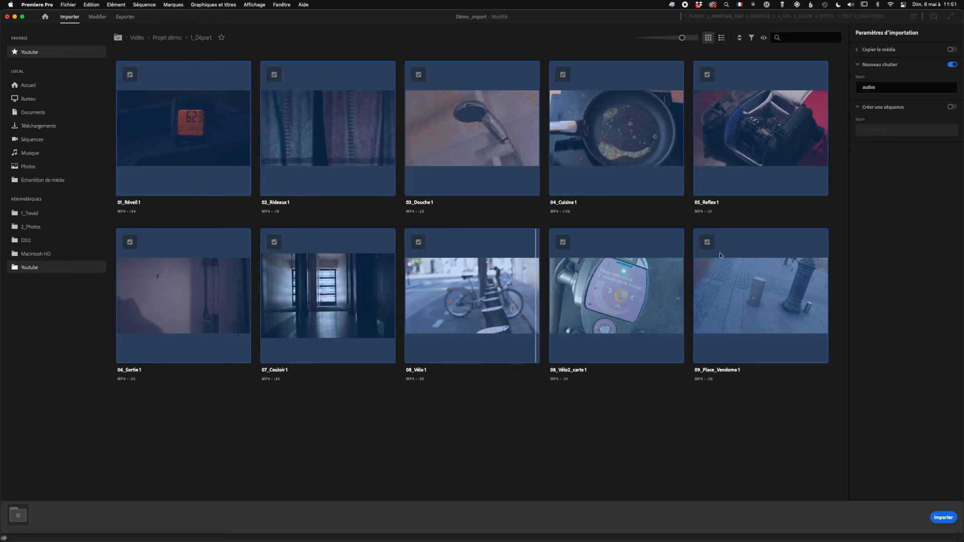
Exclude the 09_Place_Vendome 1 clip from the import selection, and deselect and reselect the 03_Douche 1 clip.
left_click(707, 298)
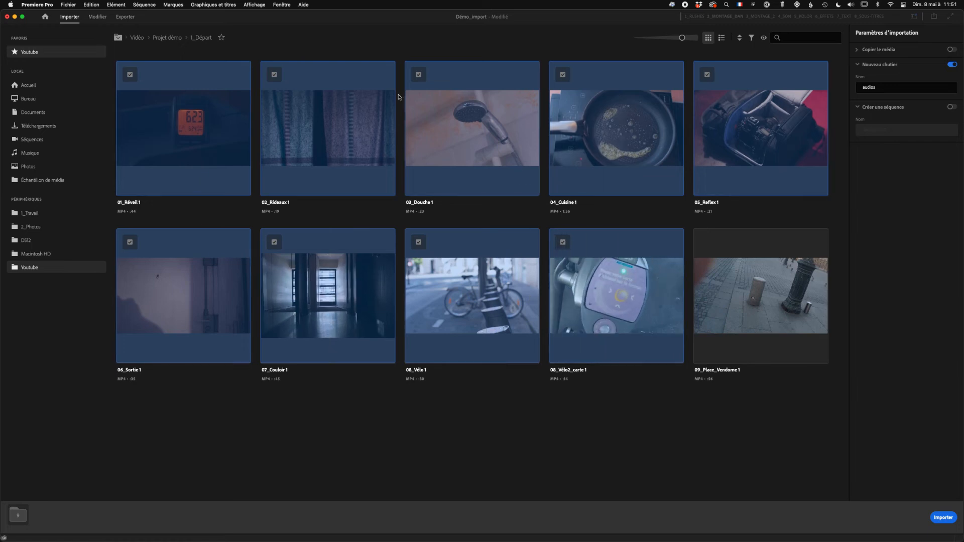
left_click(418, 74)
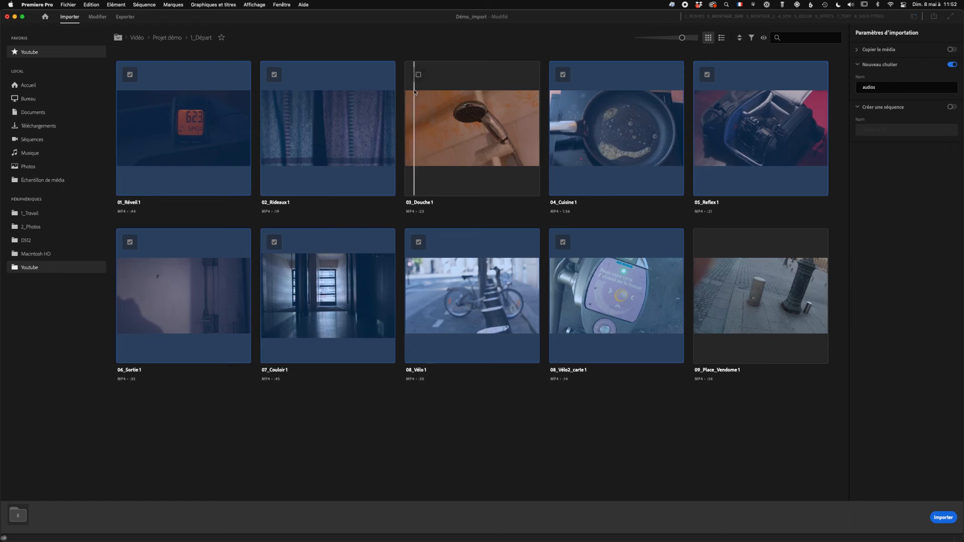
left_click(418, 75)
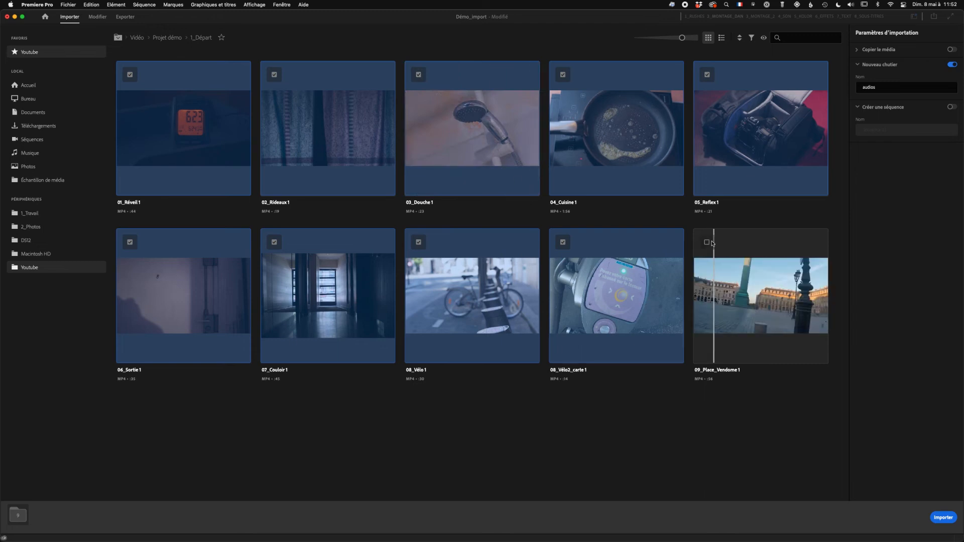
Include the 09_Place_Vendome 1 clip in the import selection again and name the new bin rushes.
left_click(707, 243)
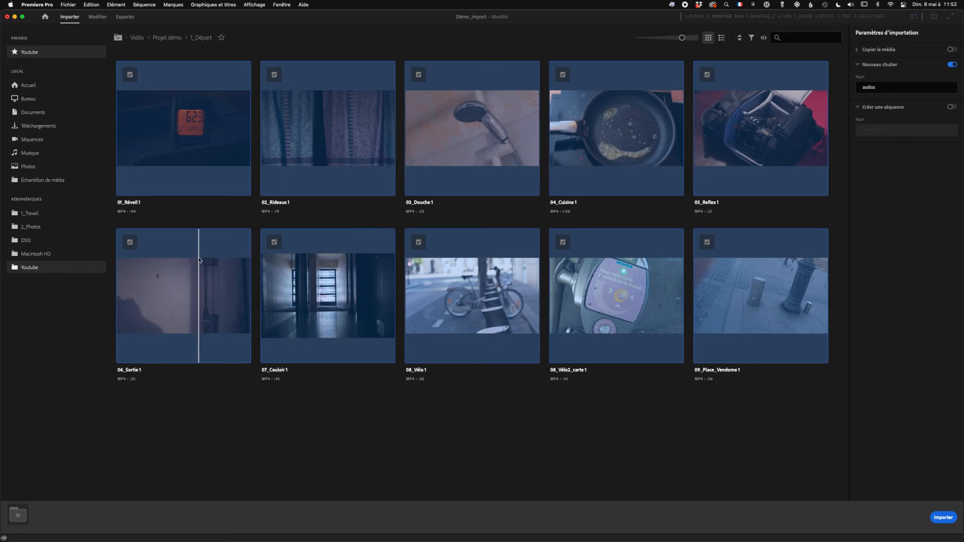
double_click(865, 87)
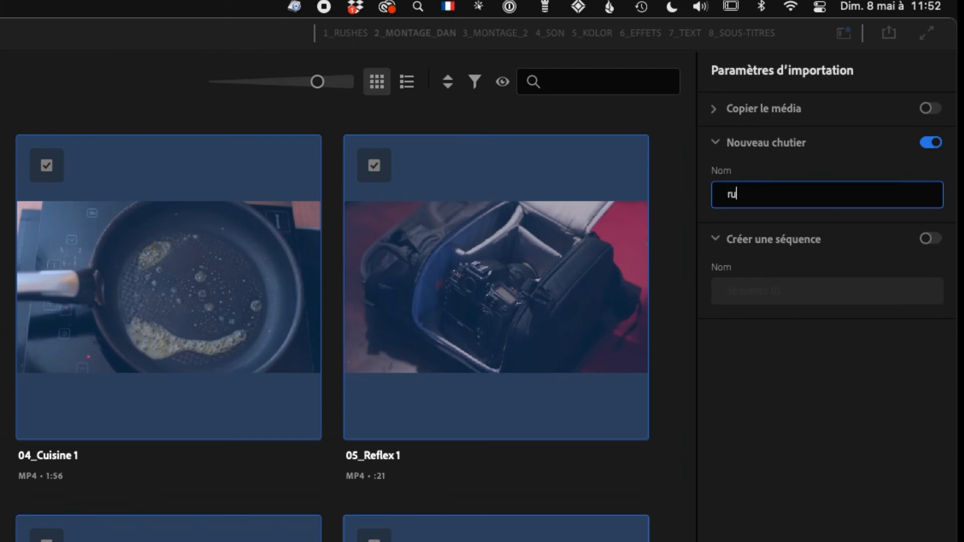
type("shes")
Enable sequence creation with the name Séquence 01 and import the selected 1_Départ clips.
left_click(933, 240)
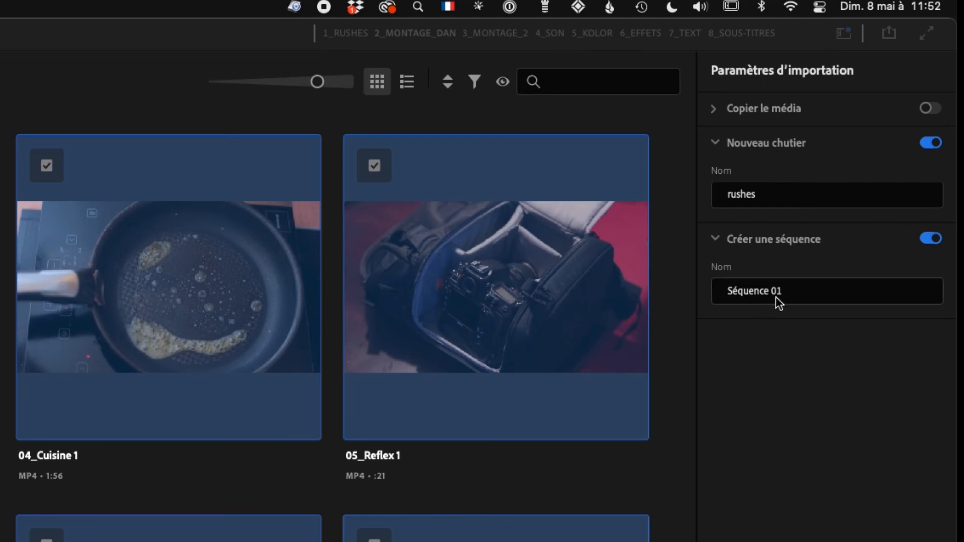
left_click_drag(790, 289, 718, 294)
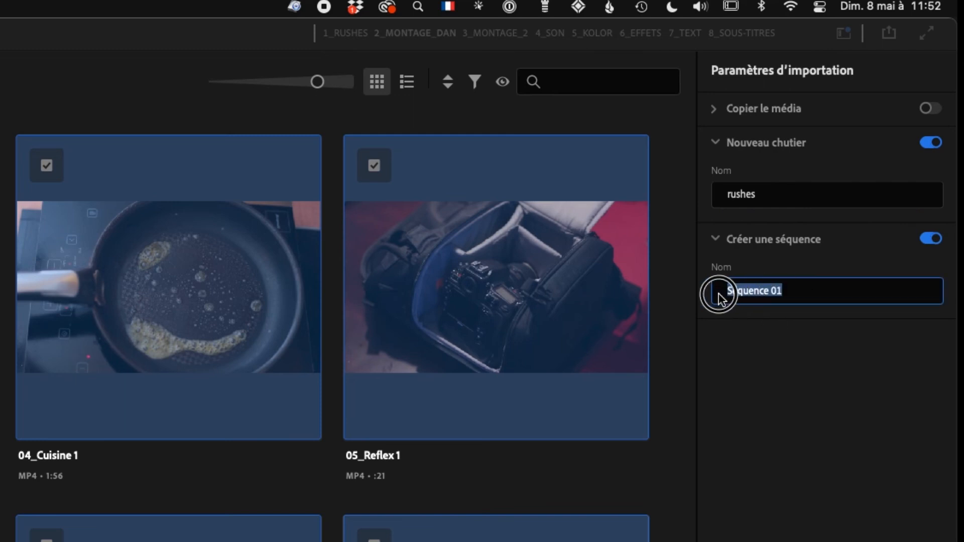
left_click(889, 386)
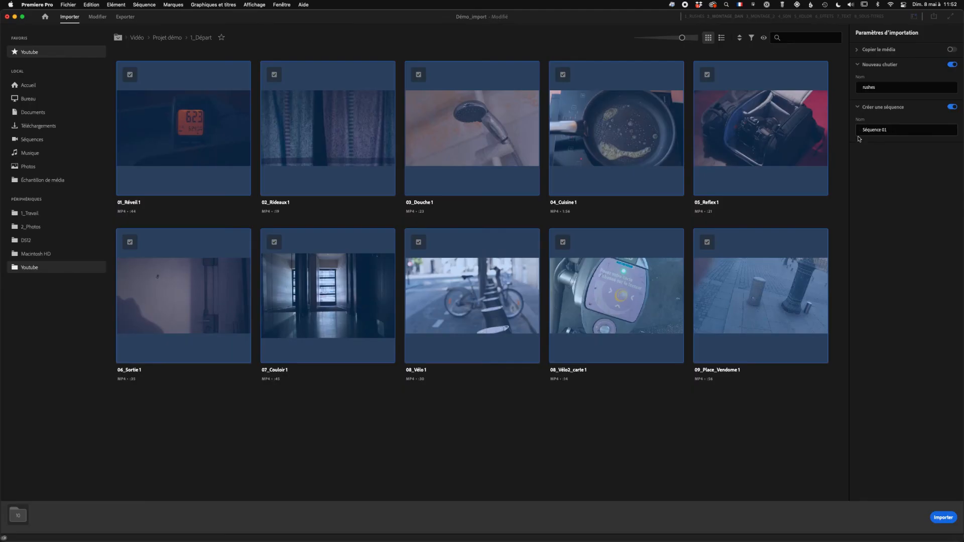
left_click(943, 517)
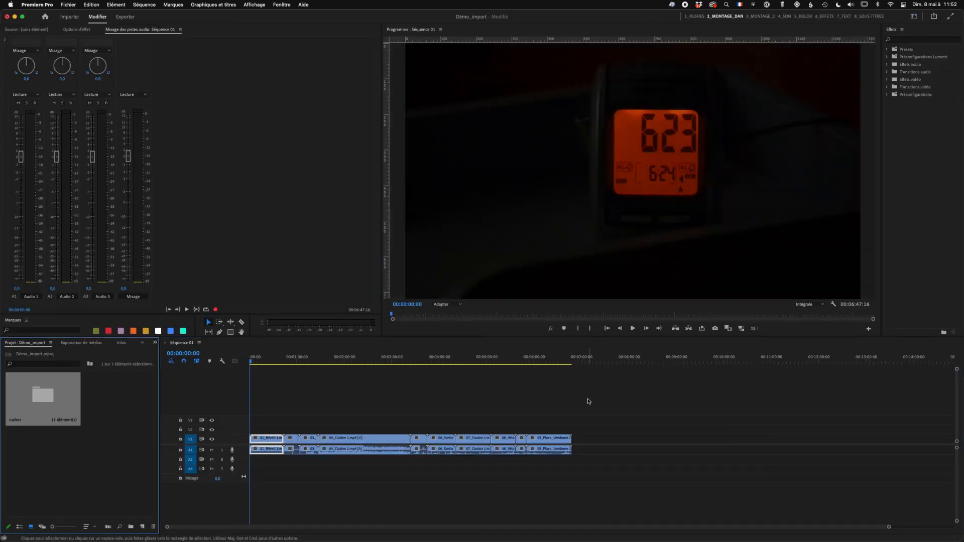
Open the rushes bin to examine its imported clips and return to the project's root level.
double_click(47, 400)
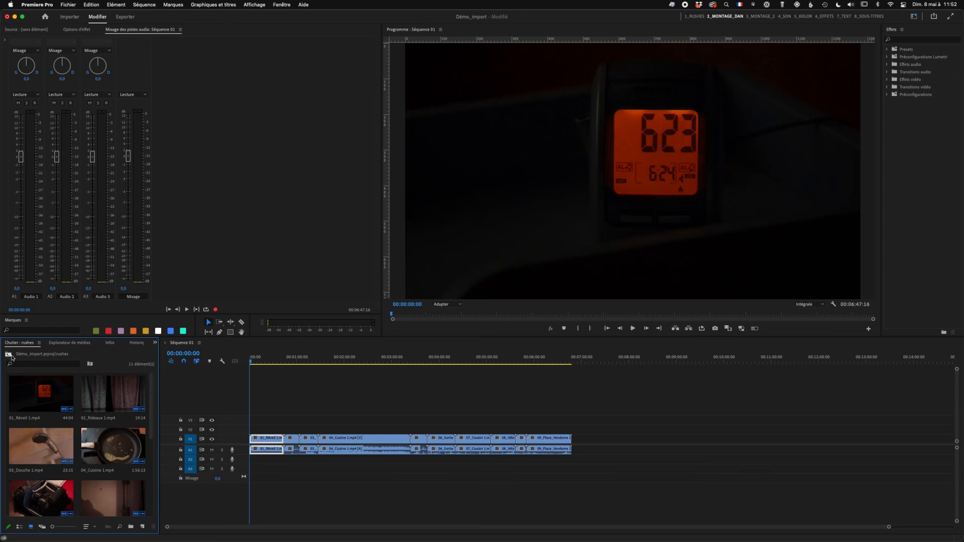
left_click(10, 355)
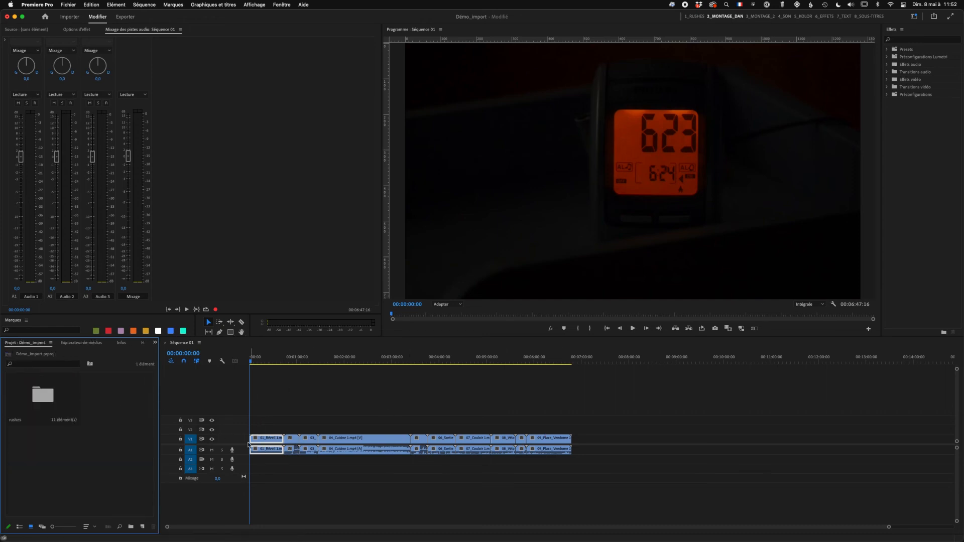
Show the Source monitor and load the 04_Cuisine 1 clip from the Séquence 01 timeline into it.
mouse_move(250, 363)
left_mouse_down()
mouse_move(313, 362)
mouse_move(250, 363)
left_mouse_up()
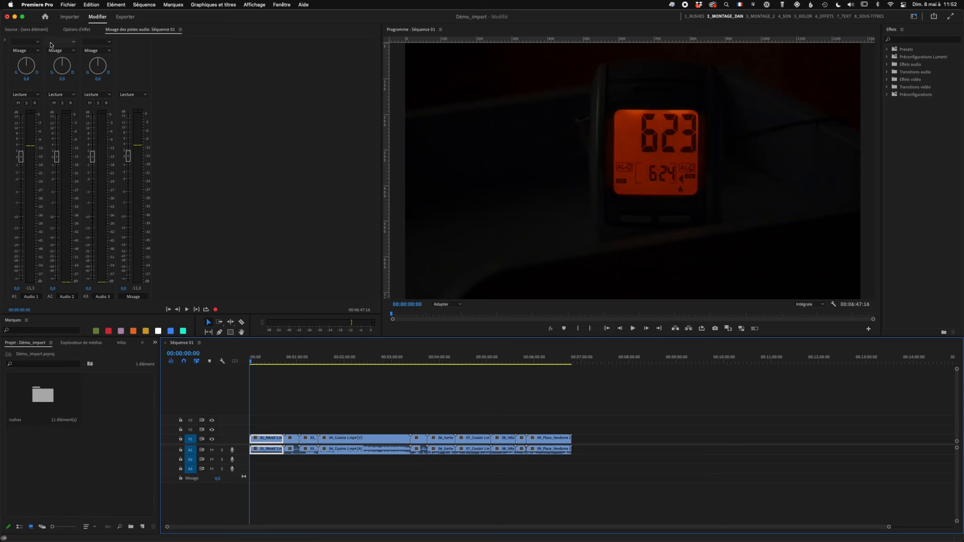
left_click(15, 30)
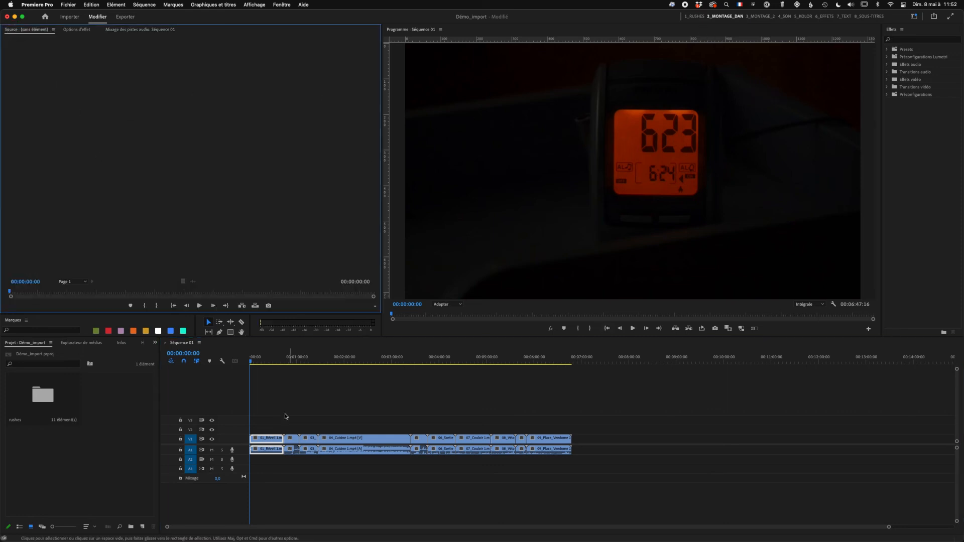
double_click(355, 440)
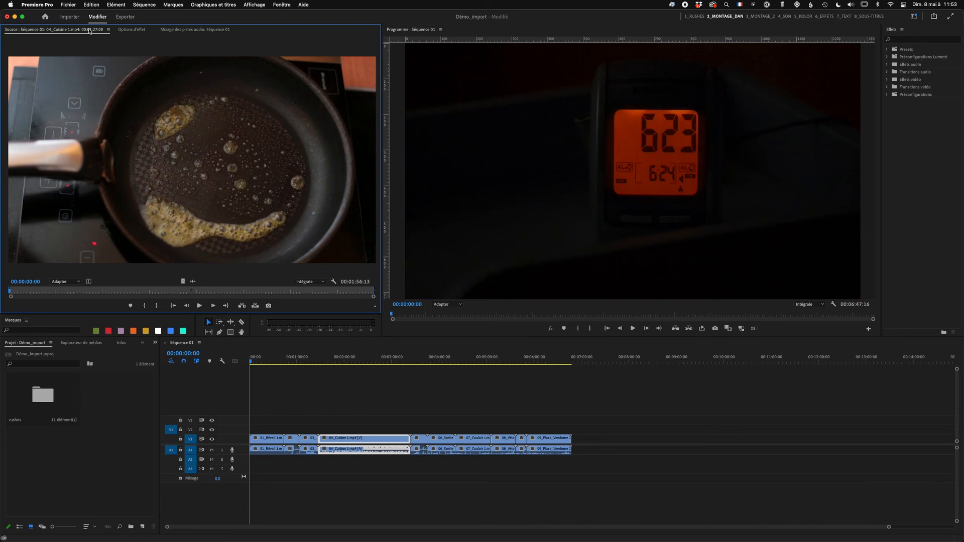
On the import page, enable media copying and examine its verification presets and the destination options for copied files.
left_click(69, 16)
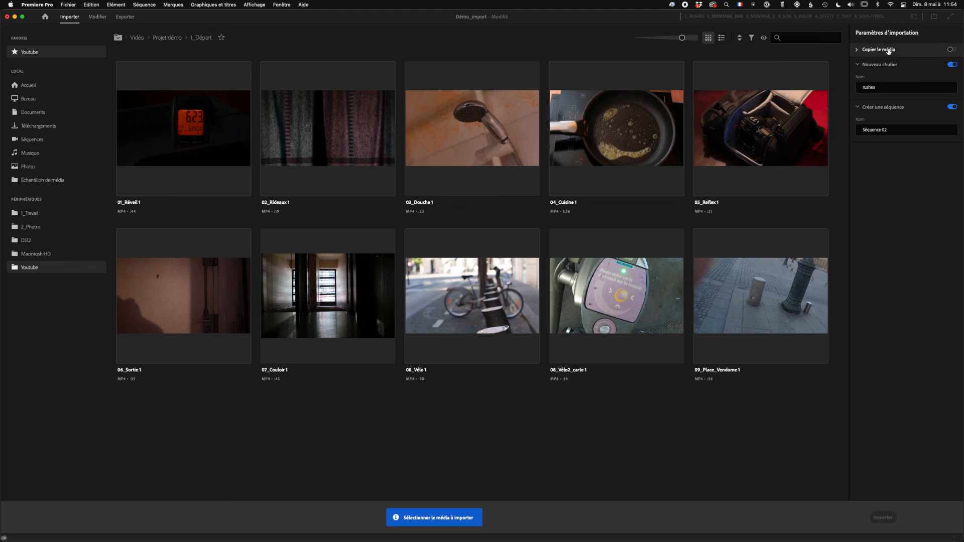
left_click(856, 50)
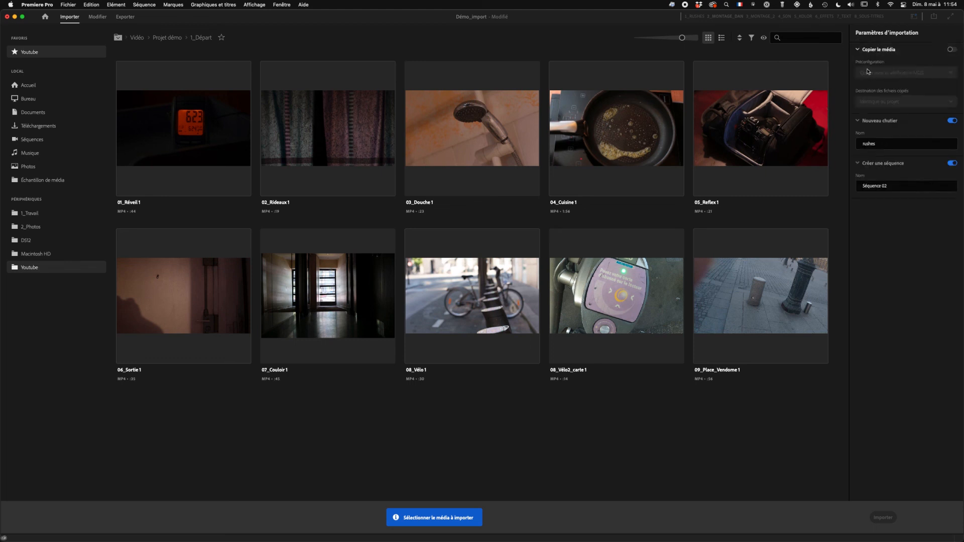
left_click(951, 49)
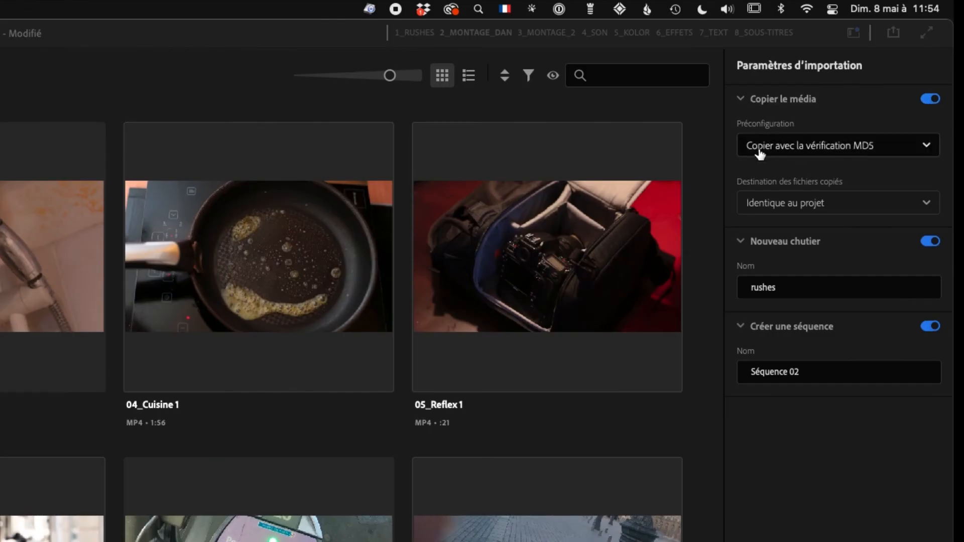
left_click(831, 147)
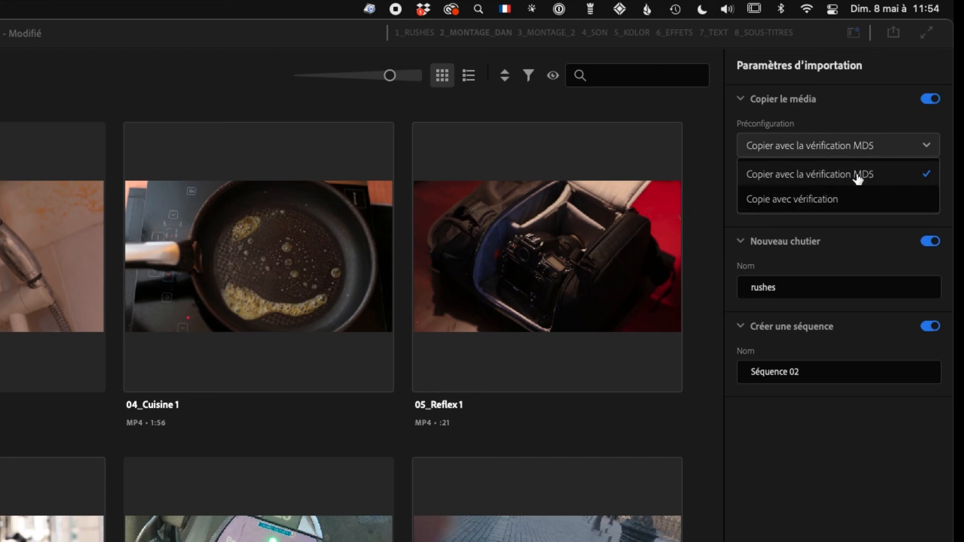
left_click(772, 148)
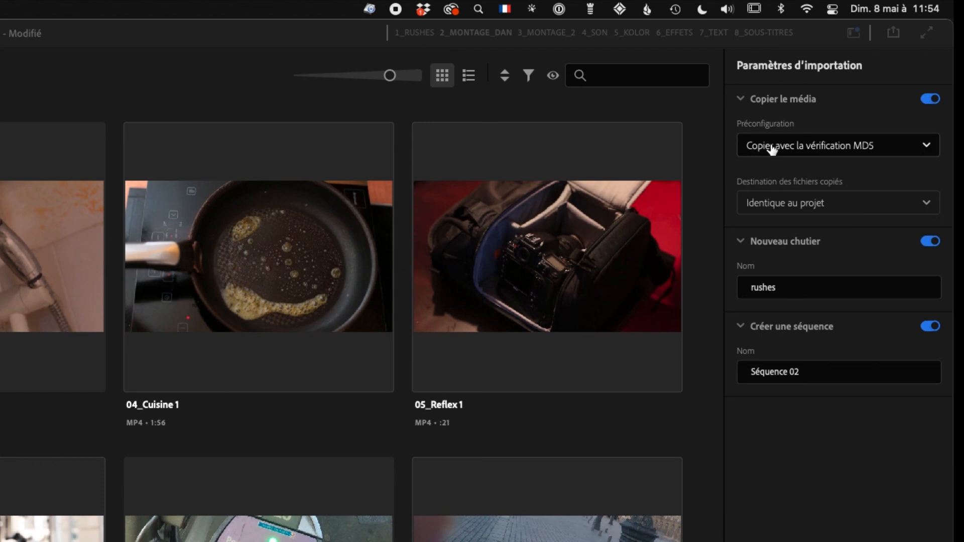
left_click(827, 206)
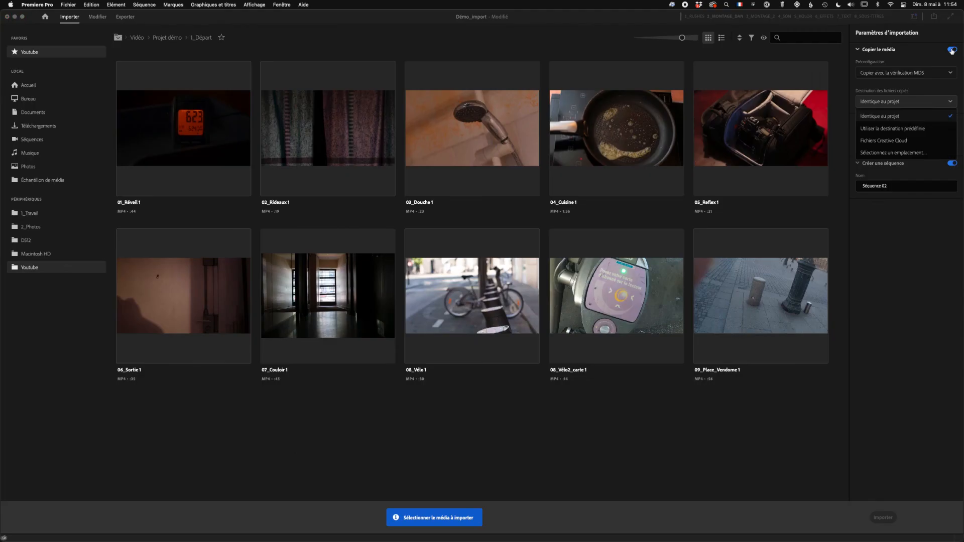
Disable media copying, new bin creation and sequence creation in the import settings.
left_click(929, 100)
left_click(928, 99)
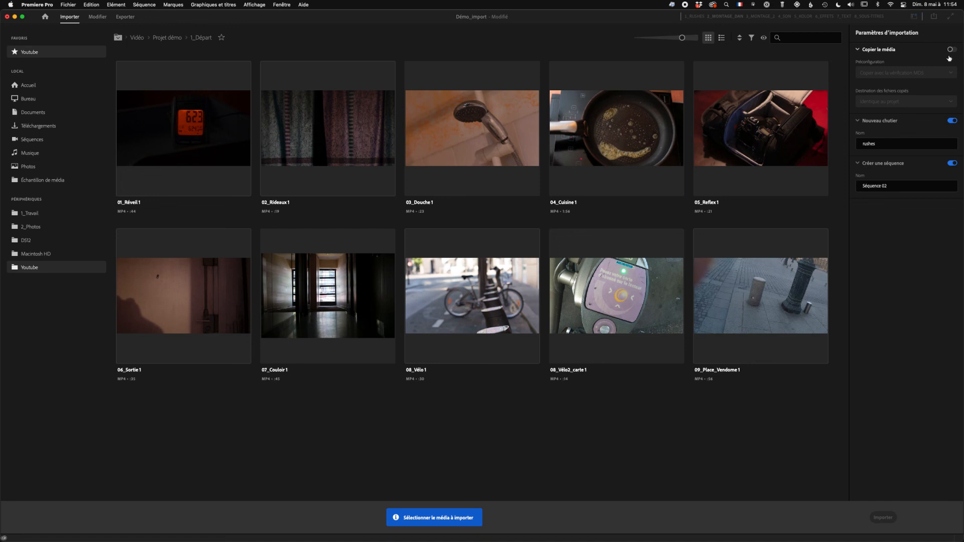
left_click(952, 121)
left_click(952, 164)
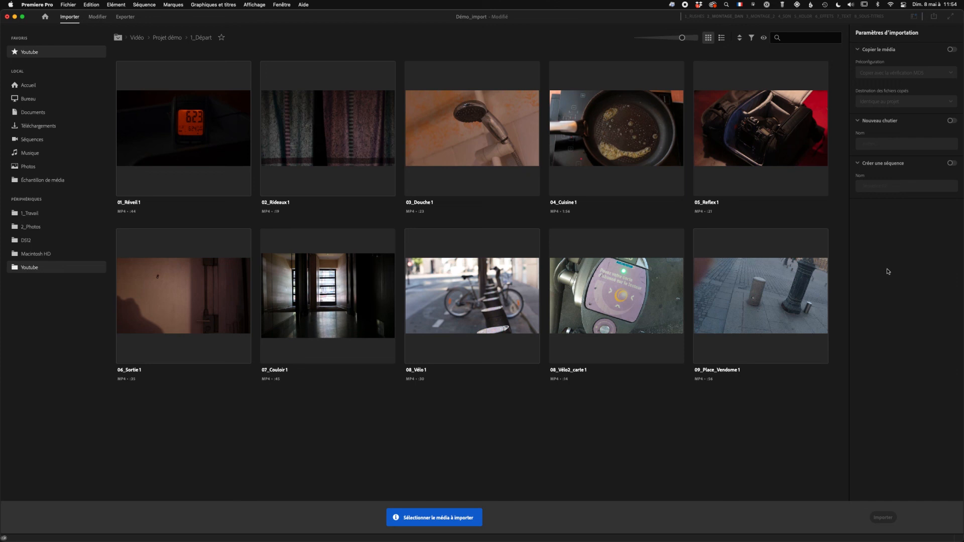
Select the 01_Réveil 1 and 08_Vélo 1 clips for import.
left_click(177, 139)
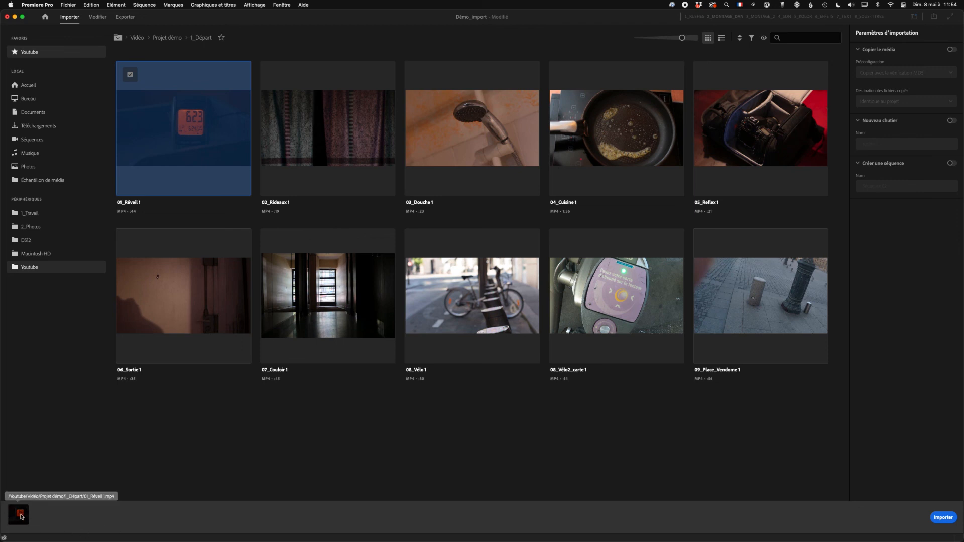
left_click(454, 304)
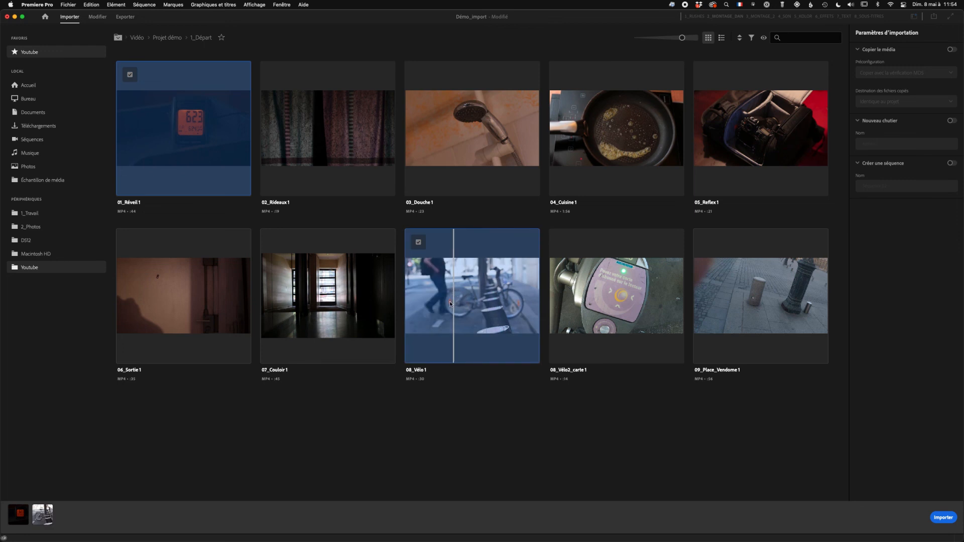